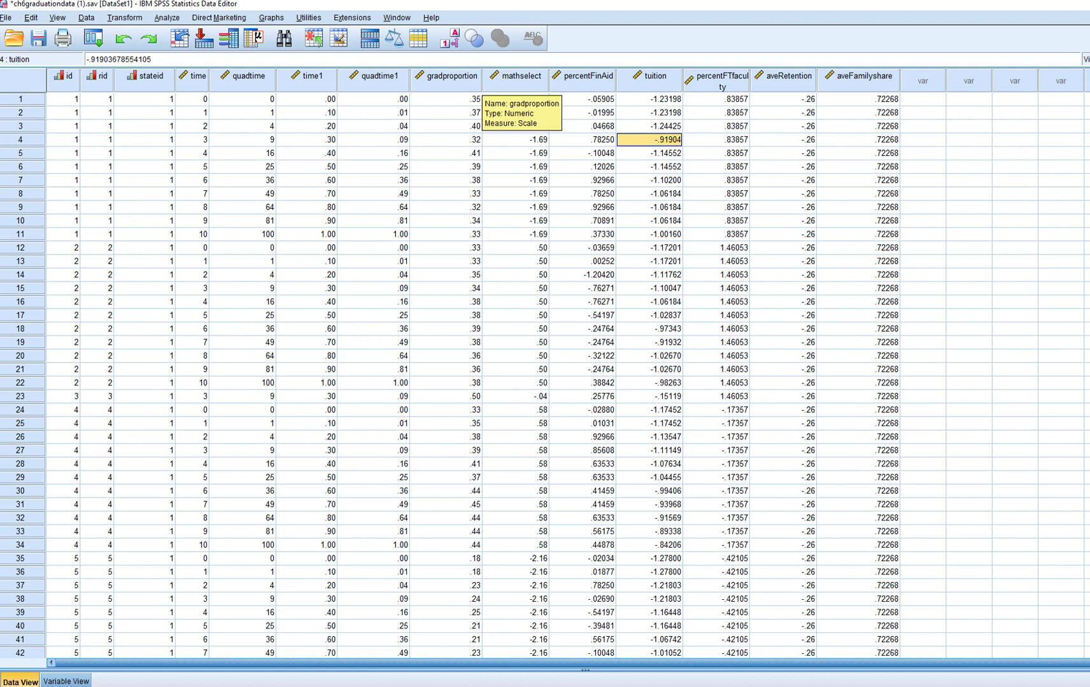
# Step: Examine the gradproportion variable, including the repeated values of the first institution in rows 1 to 11
pyautogui.click(451, 76)
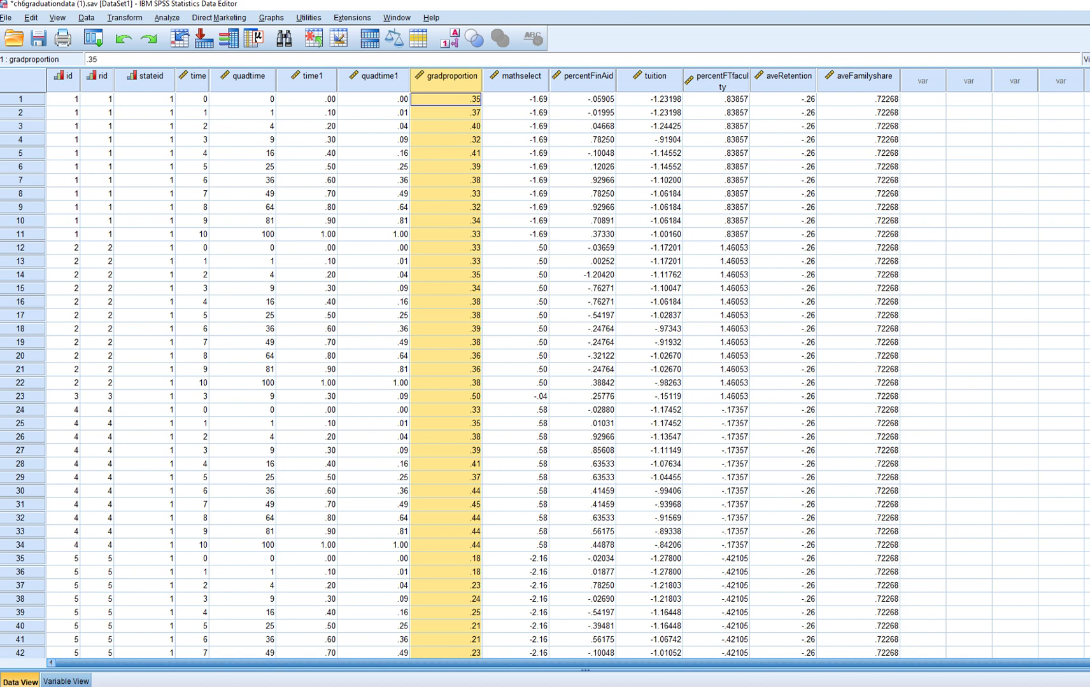
pyautogui.click(445, 99)
pyautogui.click(446, 112)
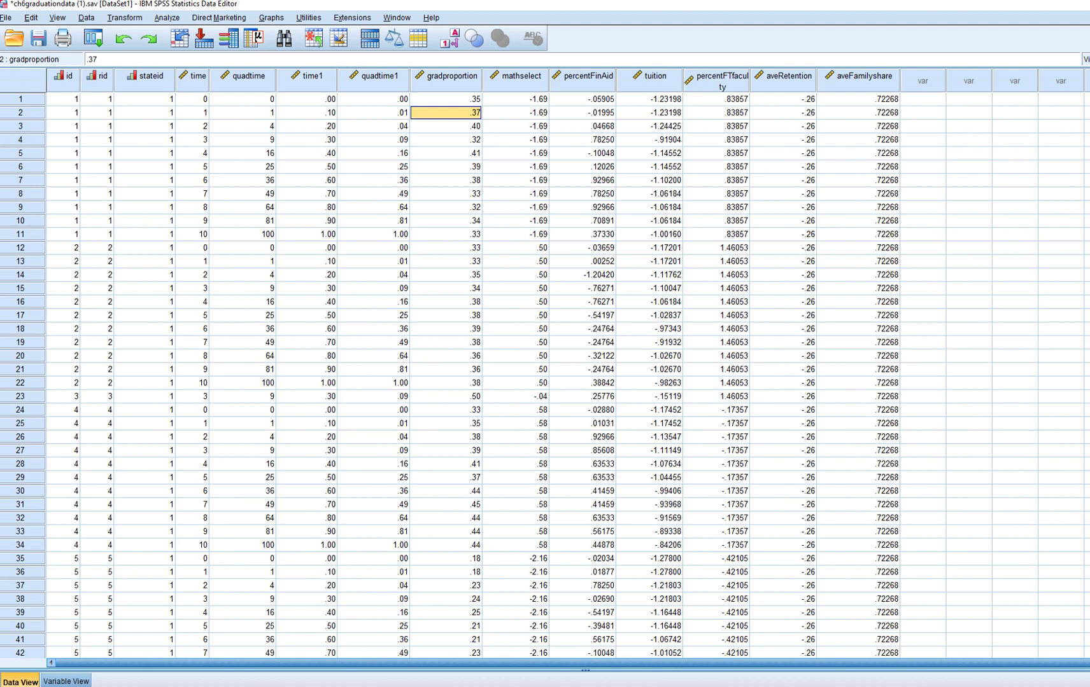
pyautogui.moveTo(446, 99); pyautogui.dragTo(446, 235)
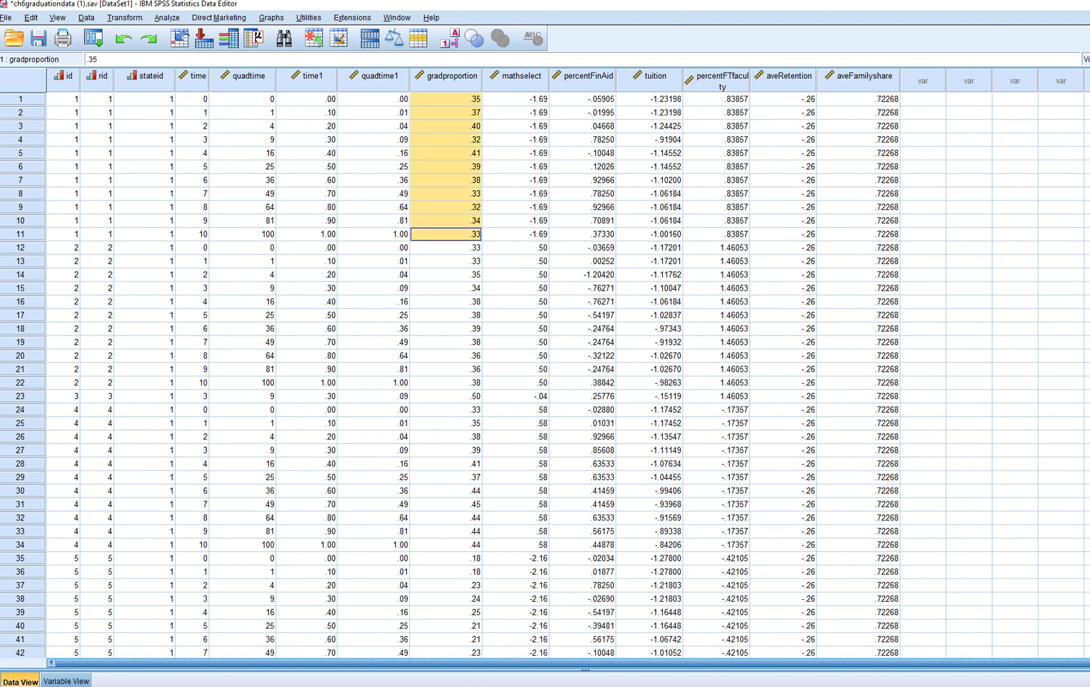
pyautogui.click(445, 76)
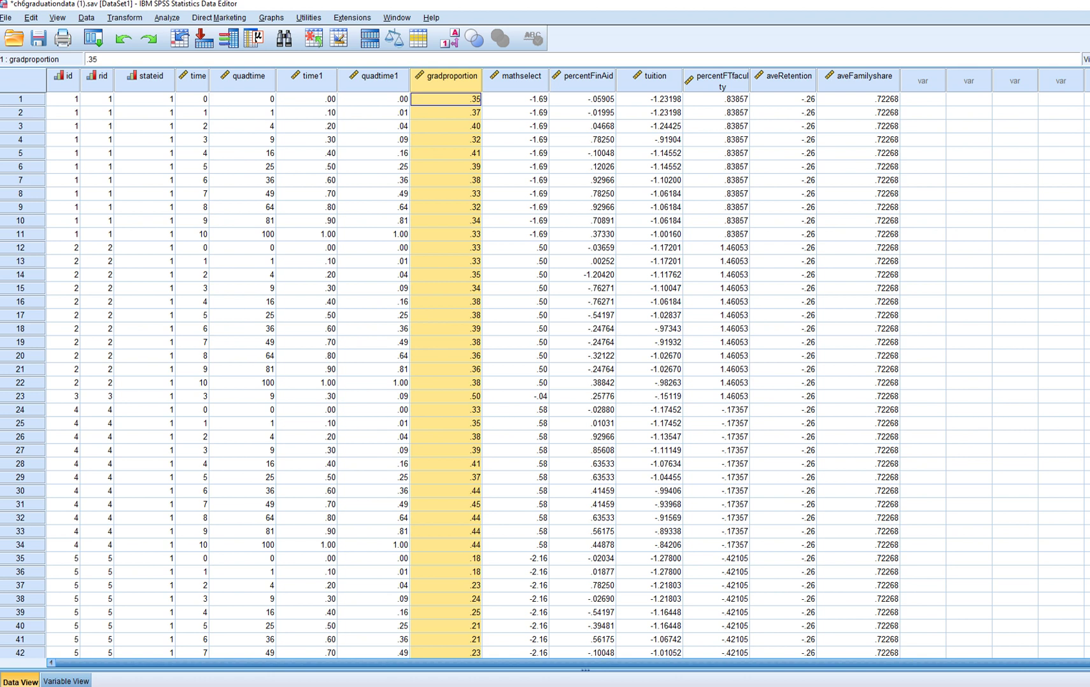
# Step: Examine the id, rid and stateid identifier columns alongside the gradproportion outcome
pyautogui.click(64, 77)
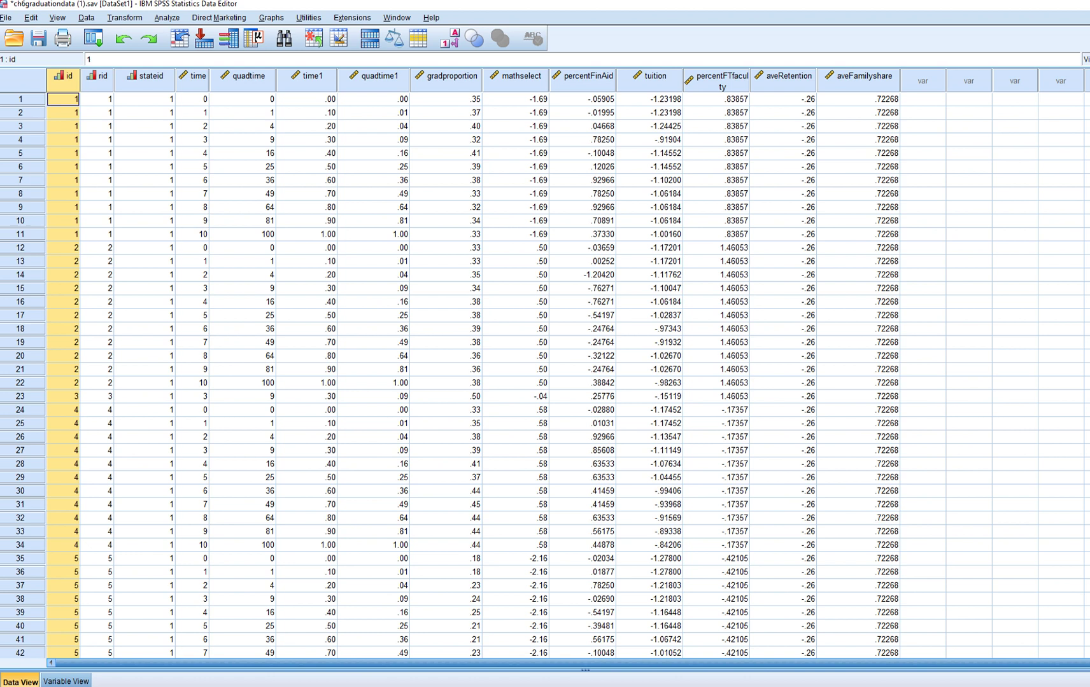
pyautogui.click(145, 76)
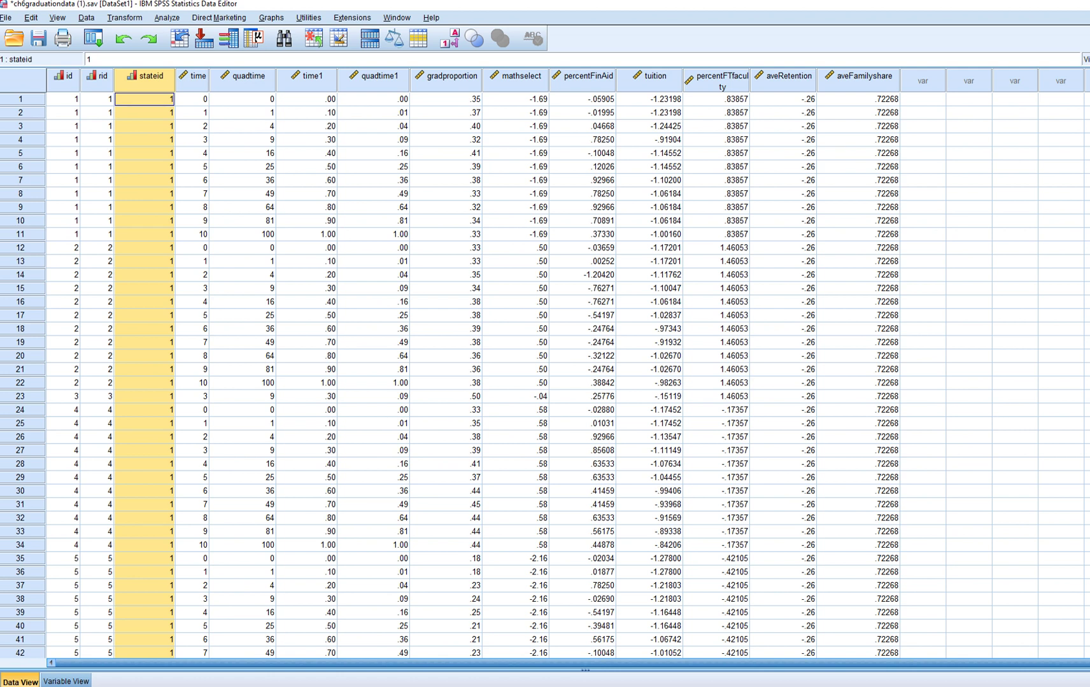
pyautogui.moveTo(98, 76); pyautogui.dragTo(145, 76)
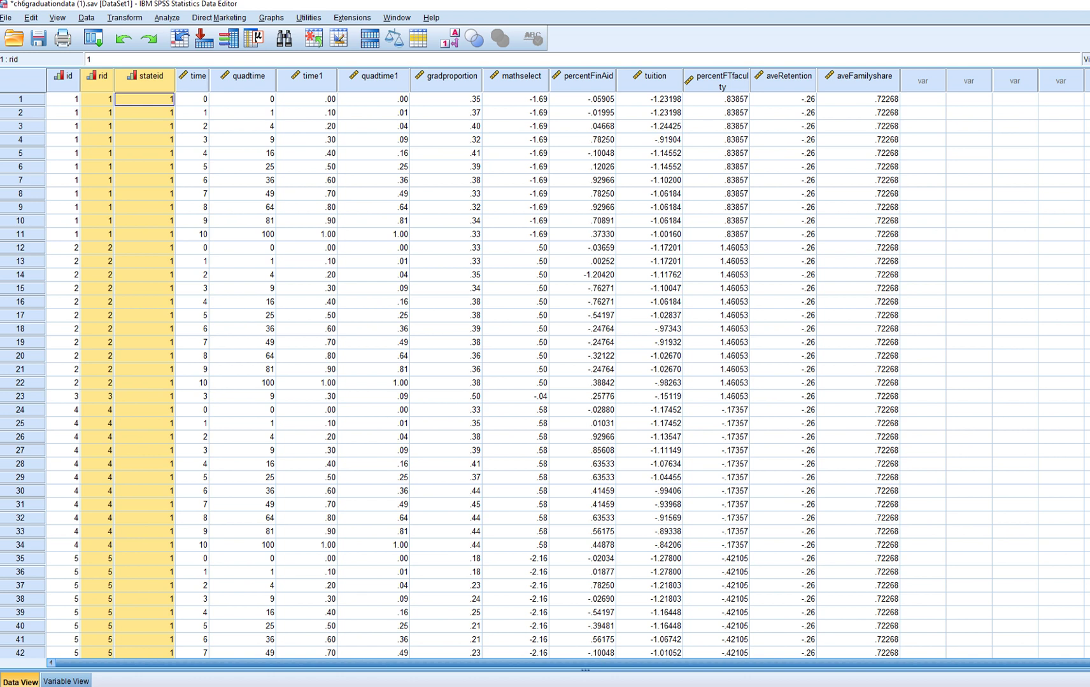
pyautogui.click(451, 76)
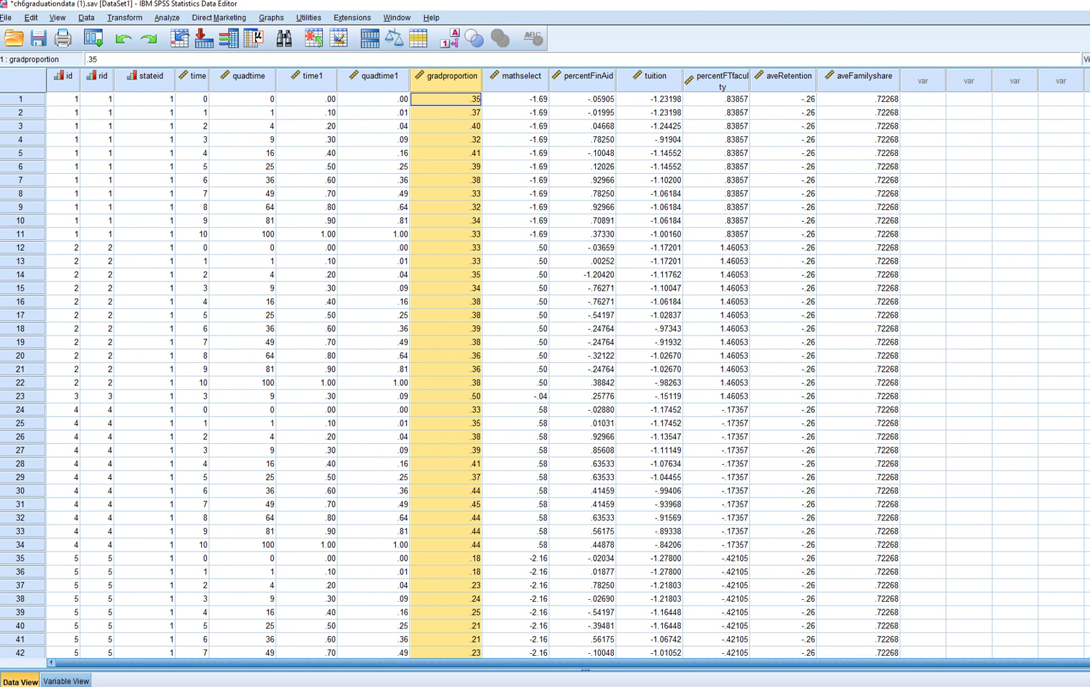
# Step: Compare the coding of time1 with that of time for the first institution, from row 1 to row 11
pyautogui.click(307, 77)
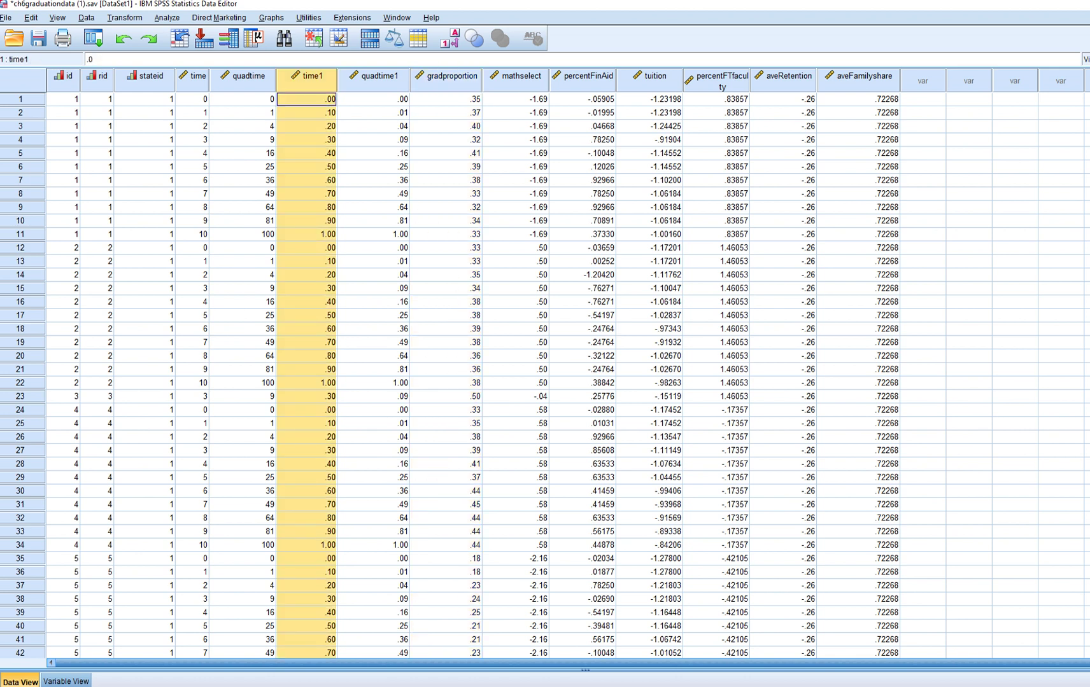
pyautogui.click(193, 77)
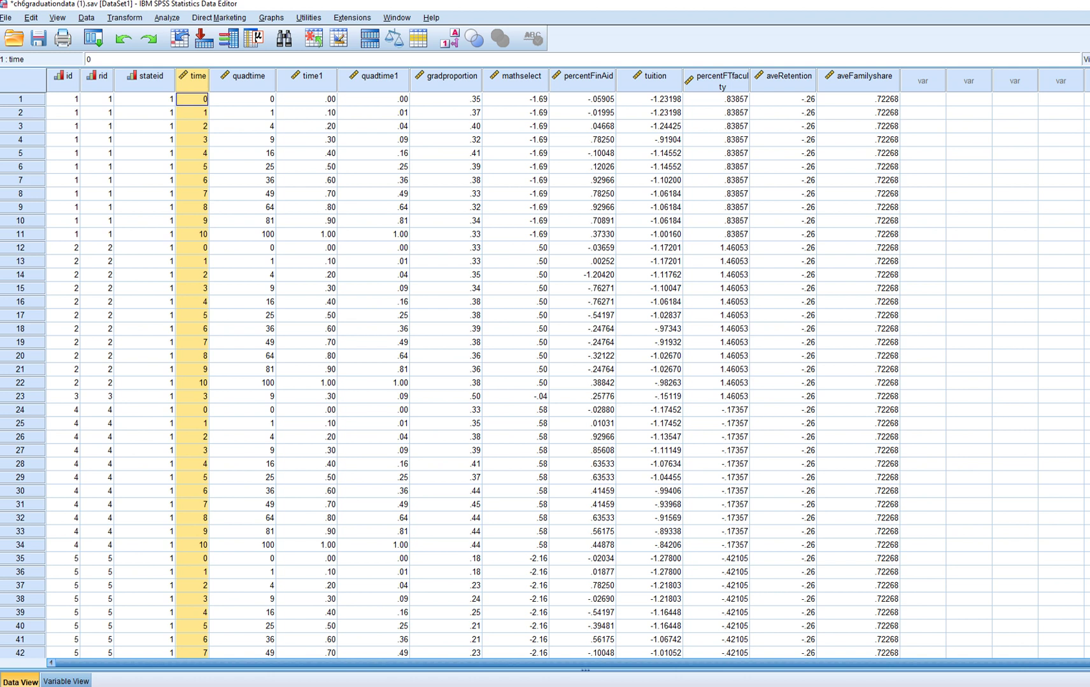
pyautogui.click(307, 77)
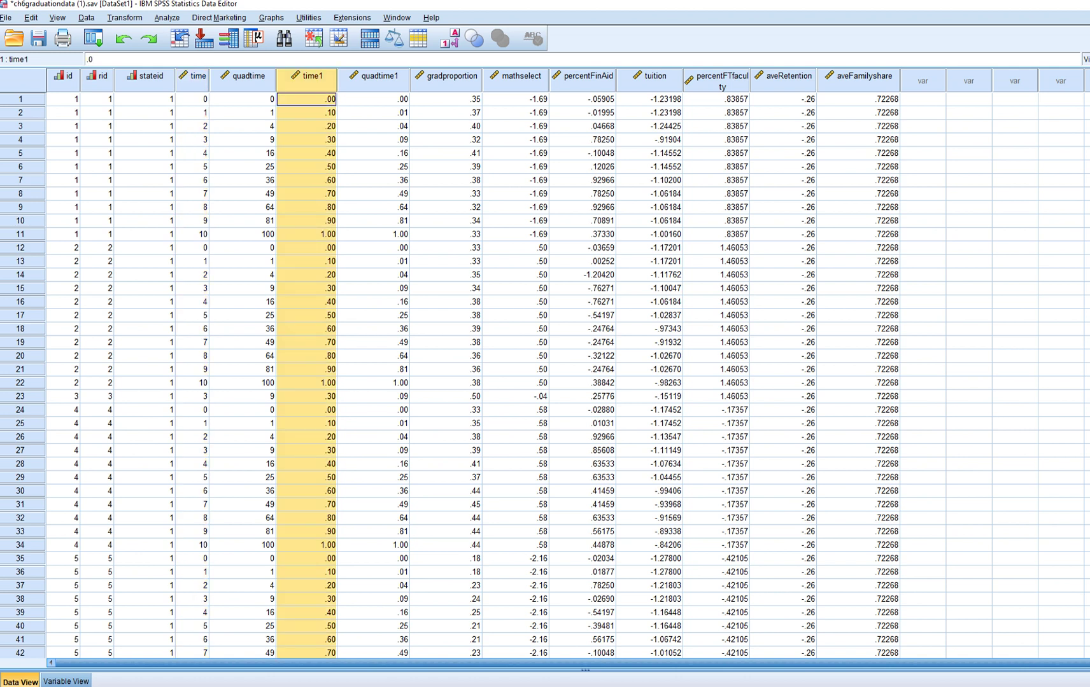
pyautogui.click(307, 100)
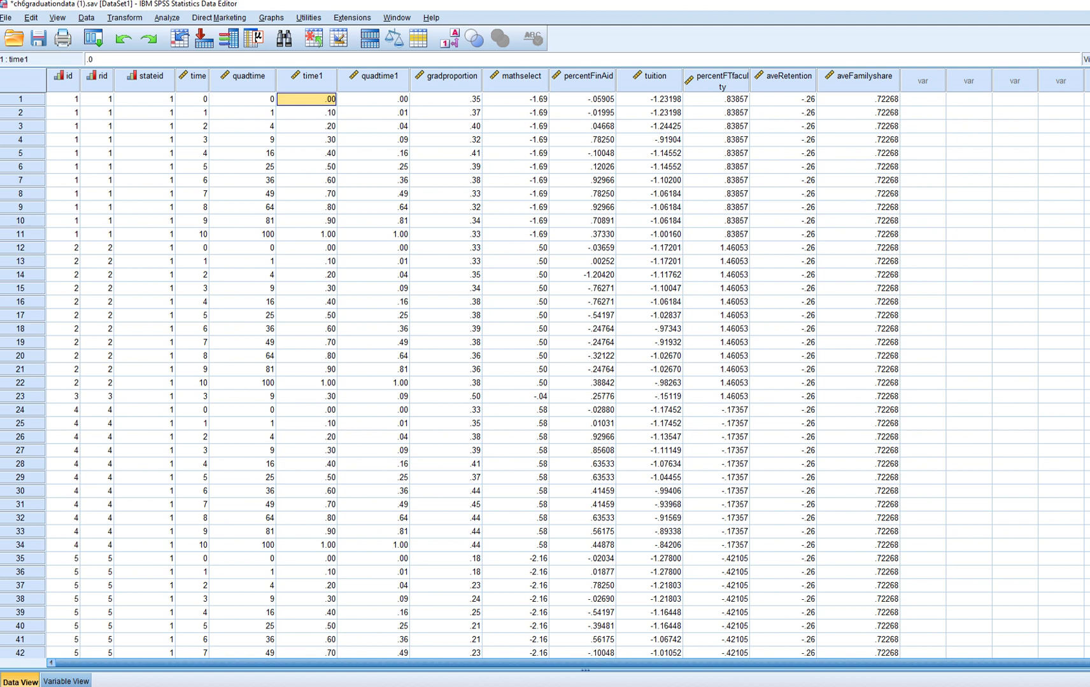
pyautogui.click(307, 235)
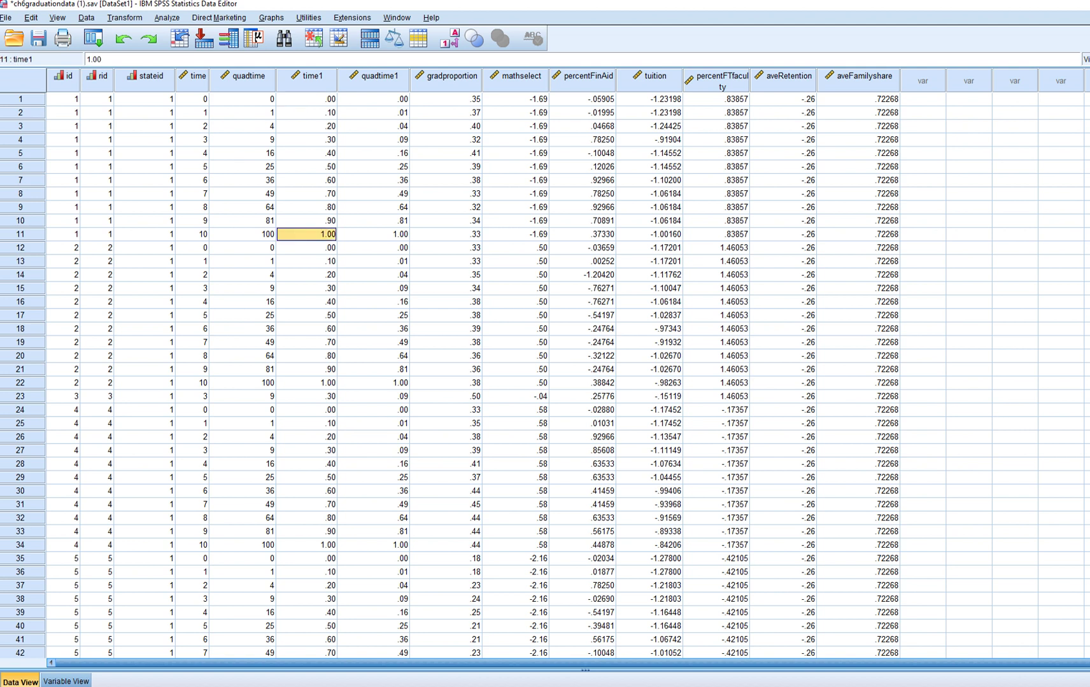
pyautogui.click(192, 99)
pyautogui.click(192, 234)
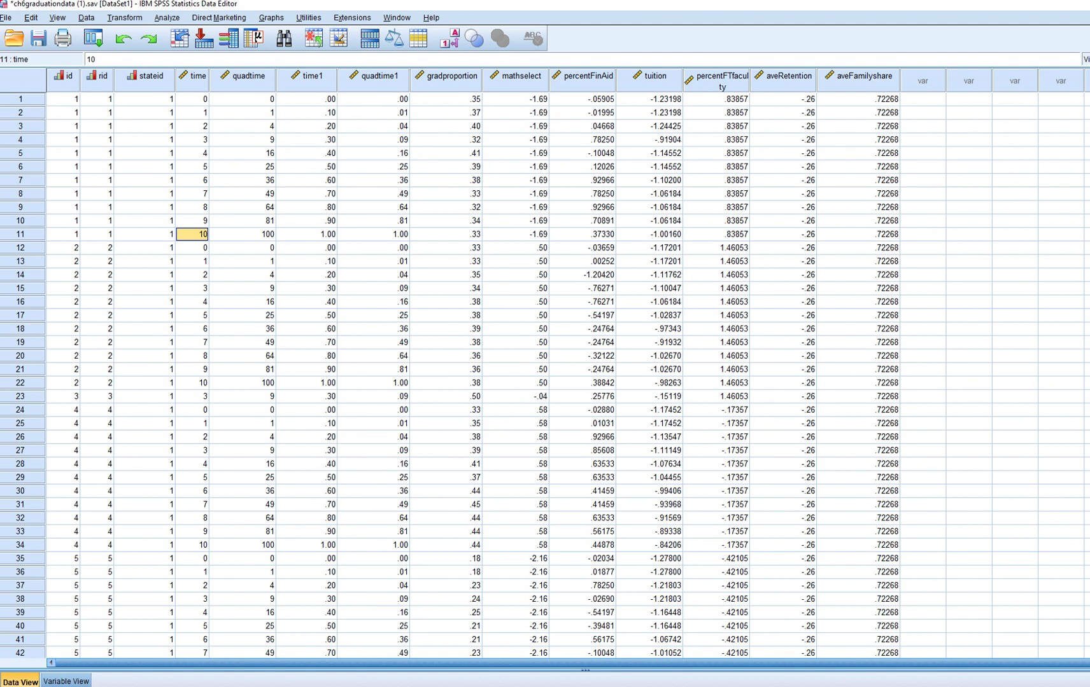
pyautogui.click(311, 76)
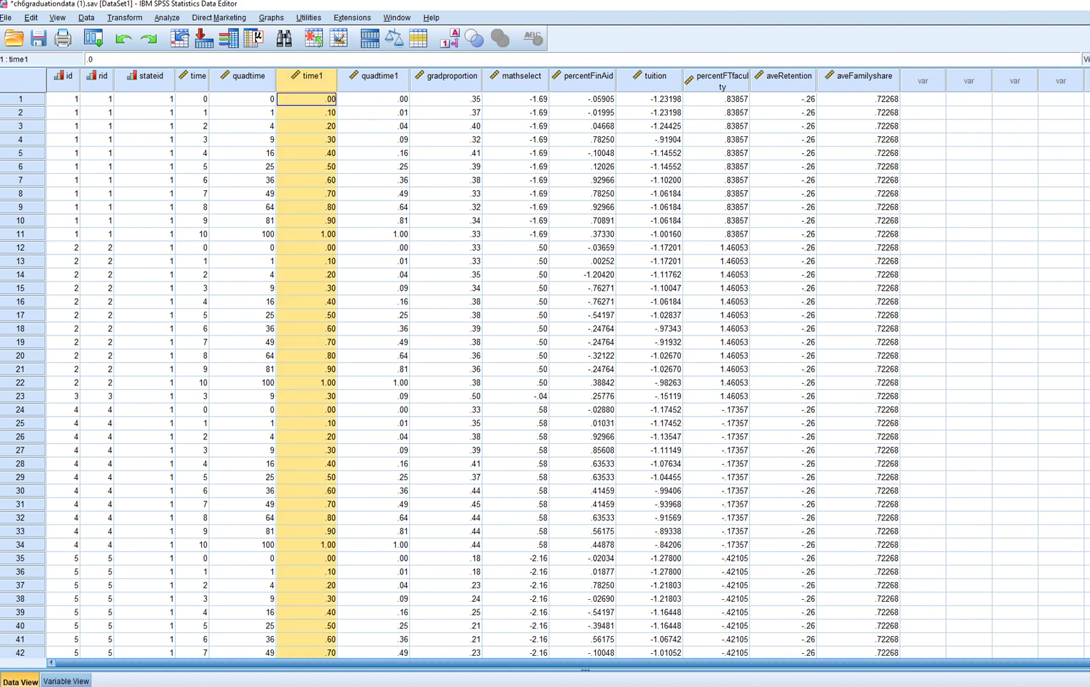
# Step: Examine the gradproportion outcome and the mathselect, percentFinAid and tuition predictors in the data
pyautogui.click(445, 153)
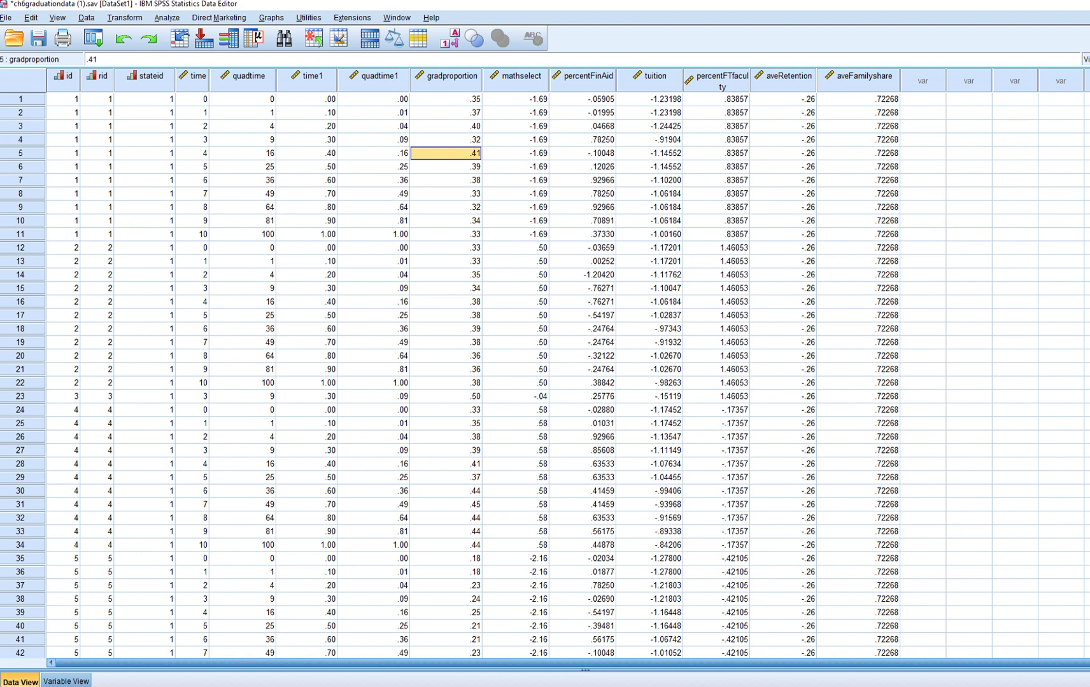
pyautogui.click(446, 76)
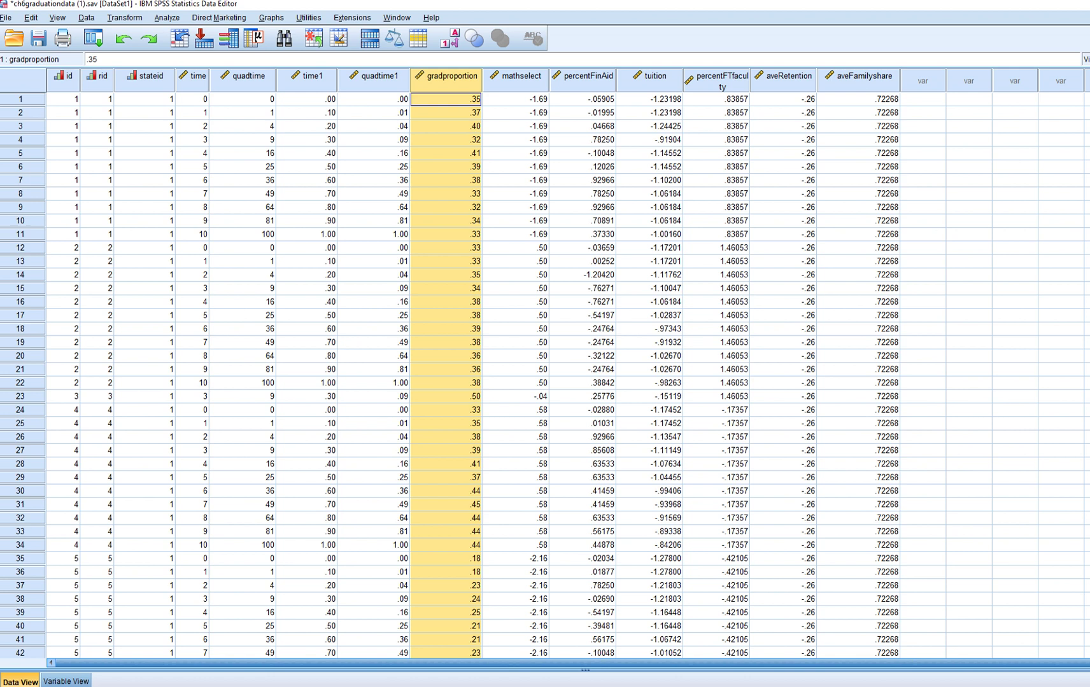
pyautogui.click(515, 194)
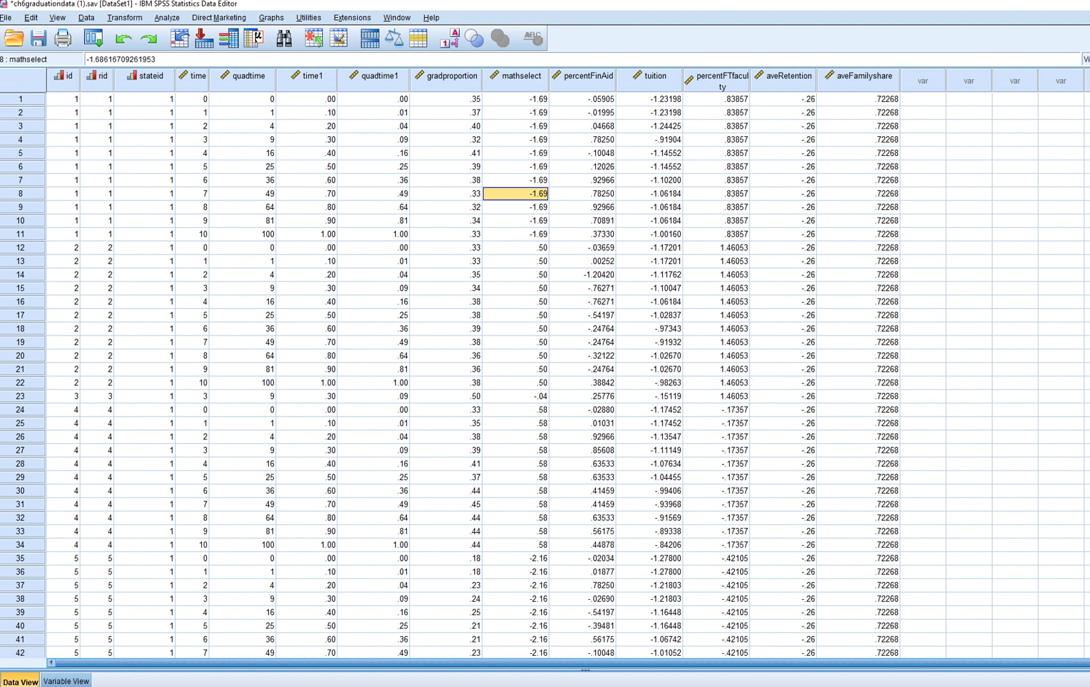
pyautogui.click(587, 76)
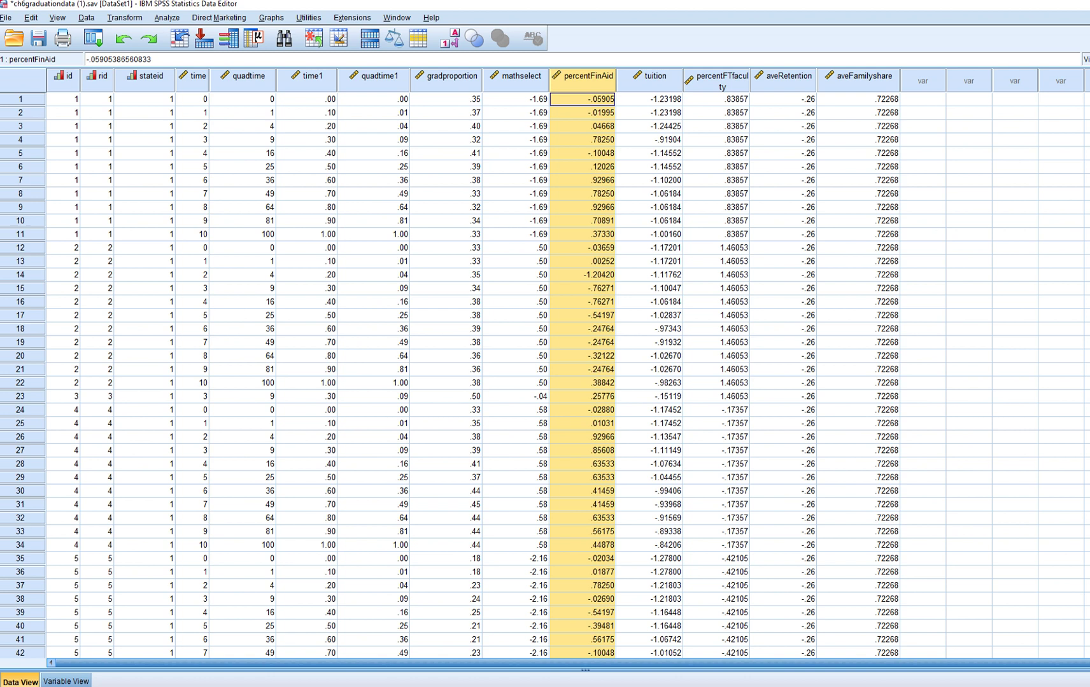
pyautogui.click(655, 77)
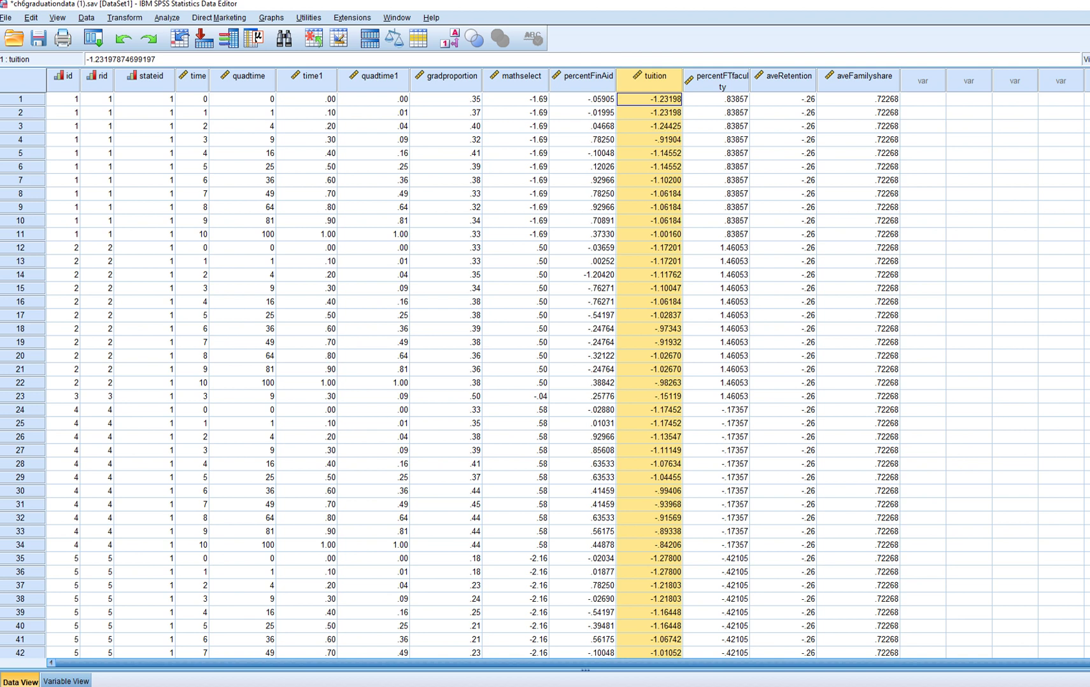
pyautogui.click(649, 99)
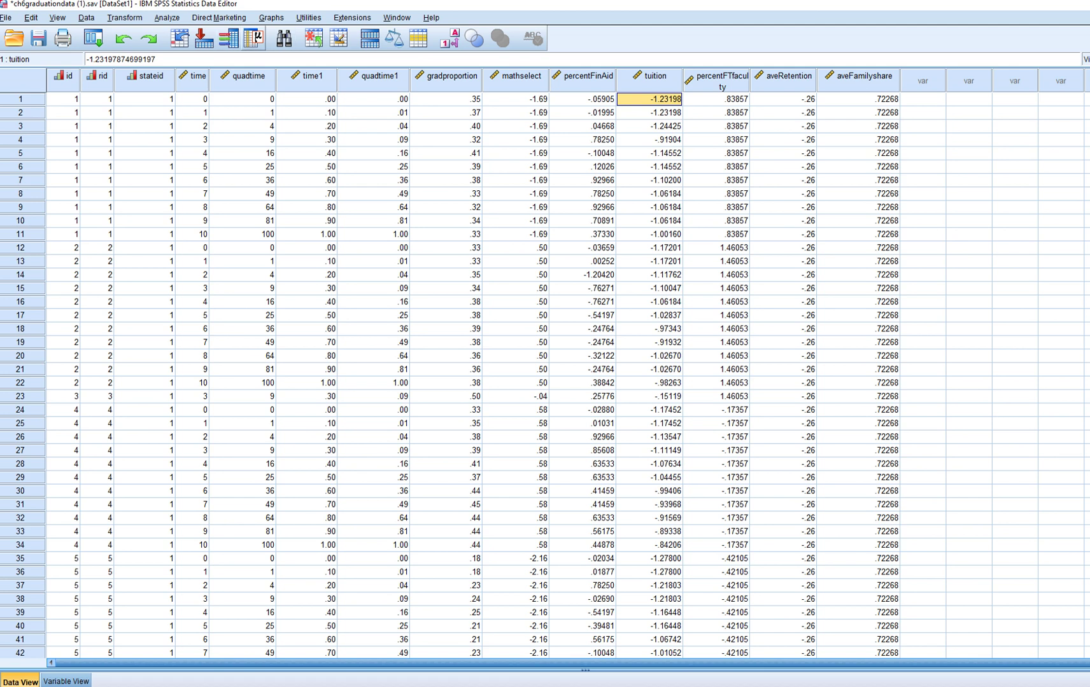
pyautogui.click(649, 78)
pyautogui.hotkey('shift', 'Left')
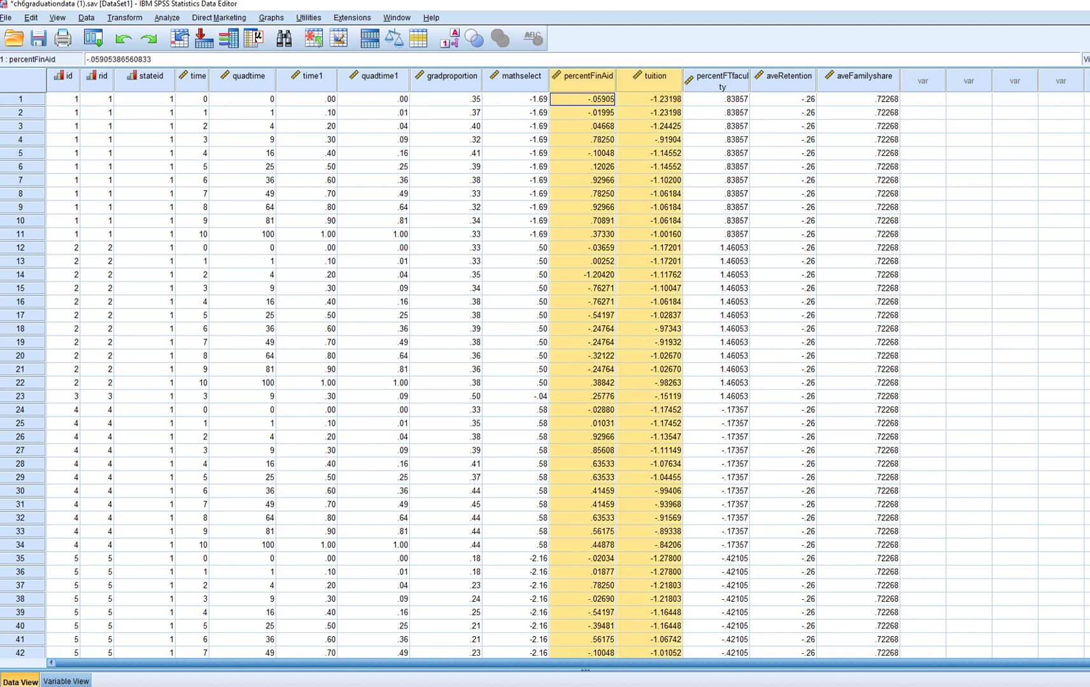
pyautogui.click(447, 77)
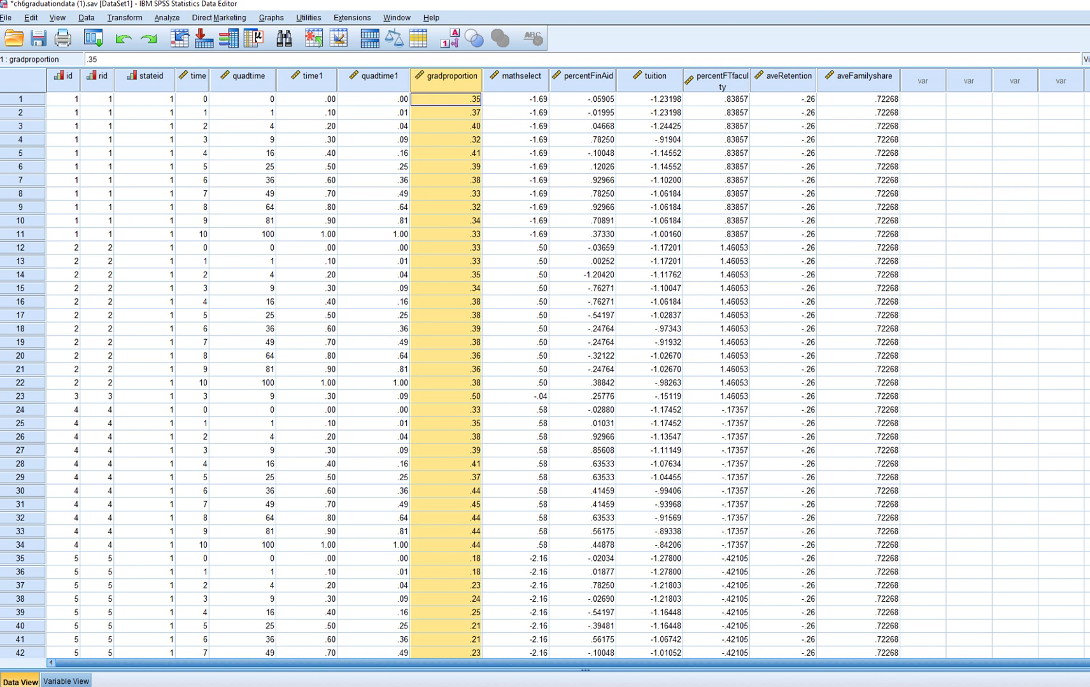
pyautogui.click(446, 154)
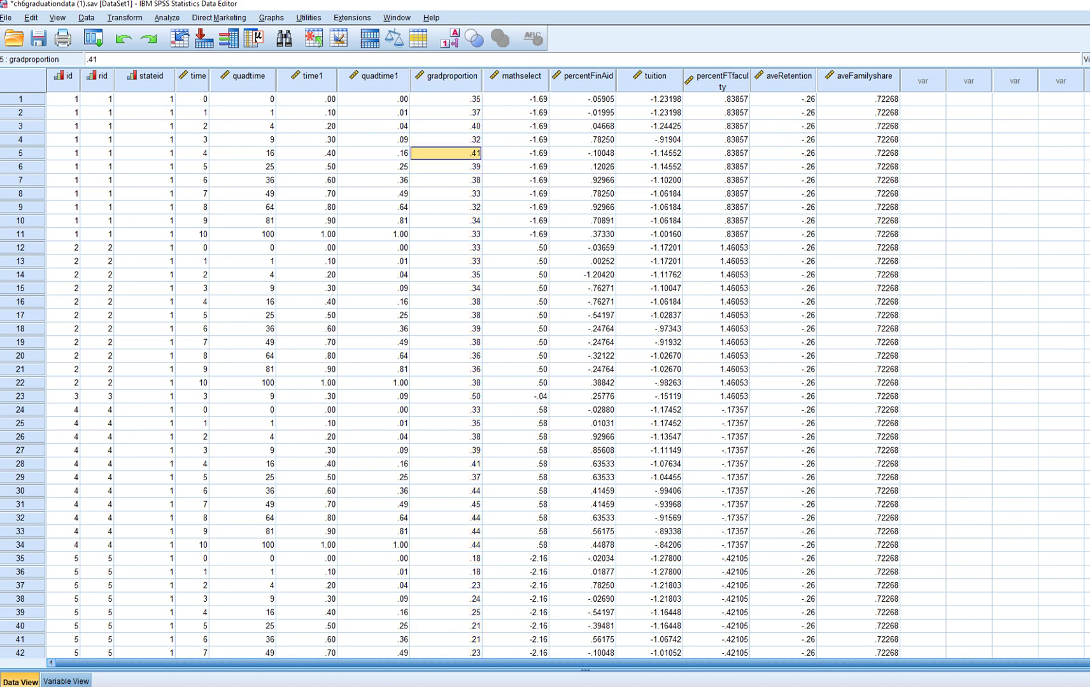
# Step: Start a Linear Mixed Models analysis, keeping rid and stateid as subjects, time as repeated and AR(1) as the repeated covariance type
pyautogui.click(167, 17)
pyautogui.moveTo(191, 118)
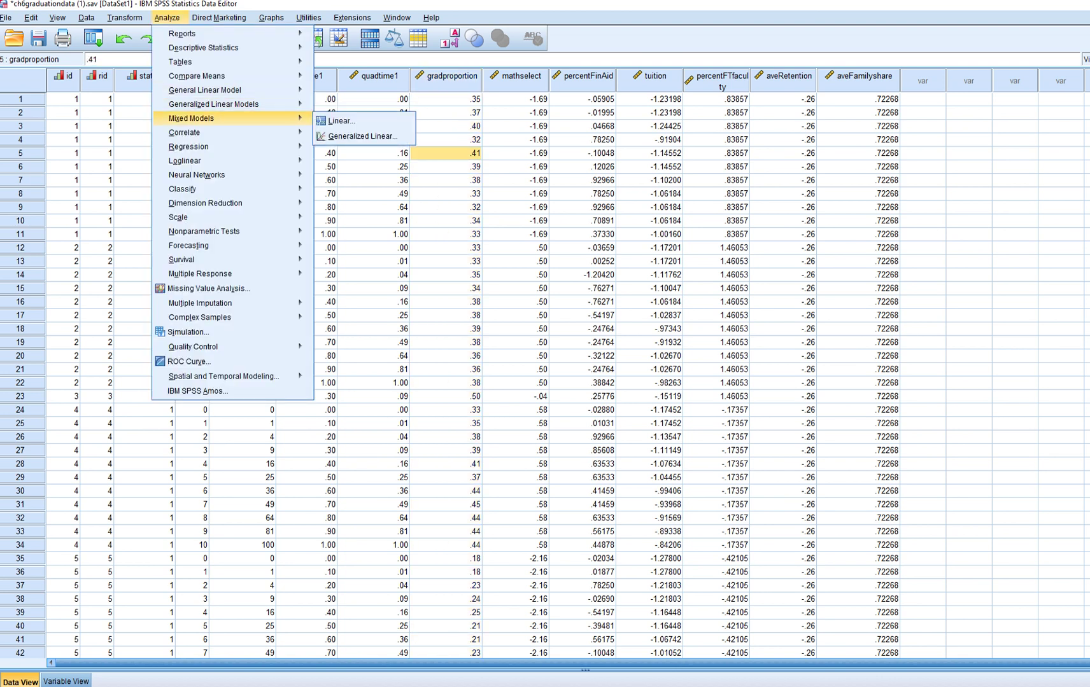
pyautogui.click(342, 119)
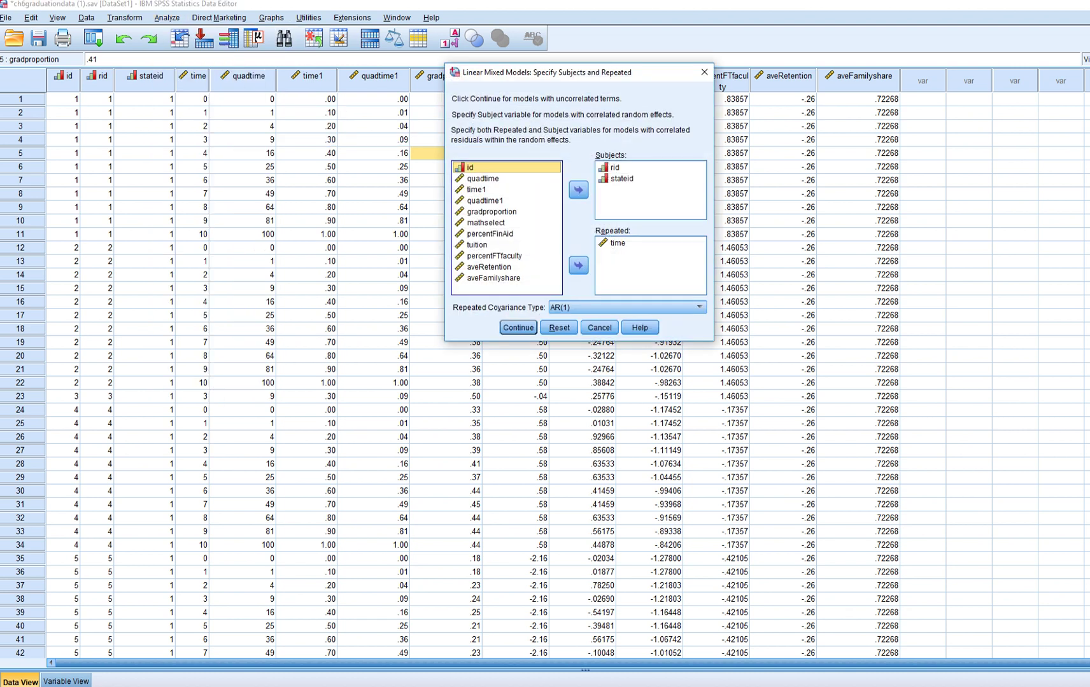
pyautogui.press('Tab')
pyautogui.press('Down')
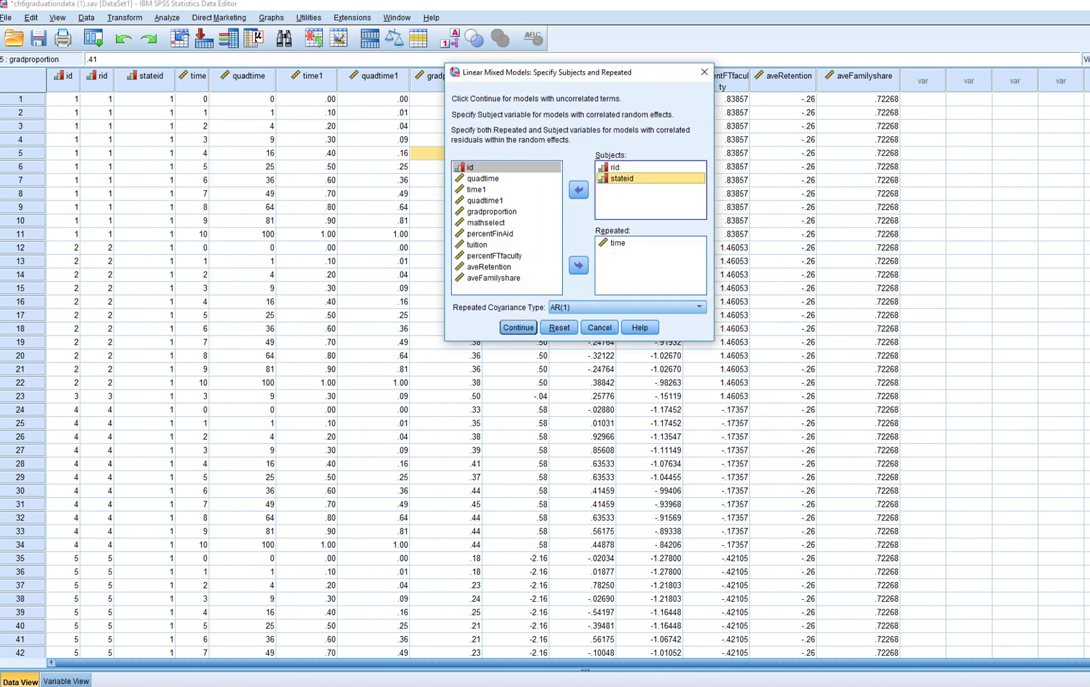
pyautogui.press('Up')
pyautogui.press('Down')
pyautogui.press('Tab')
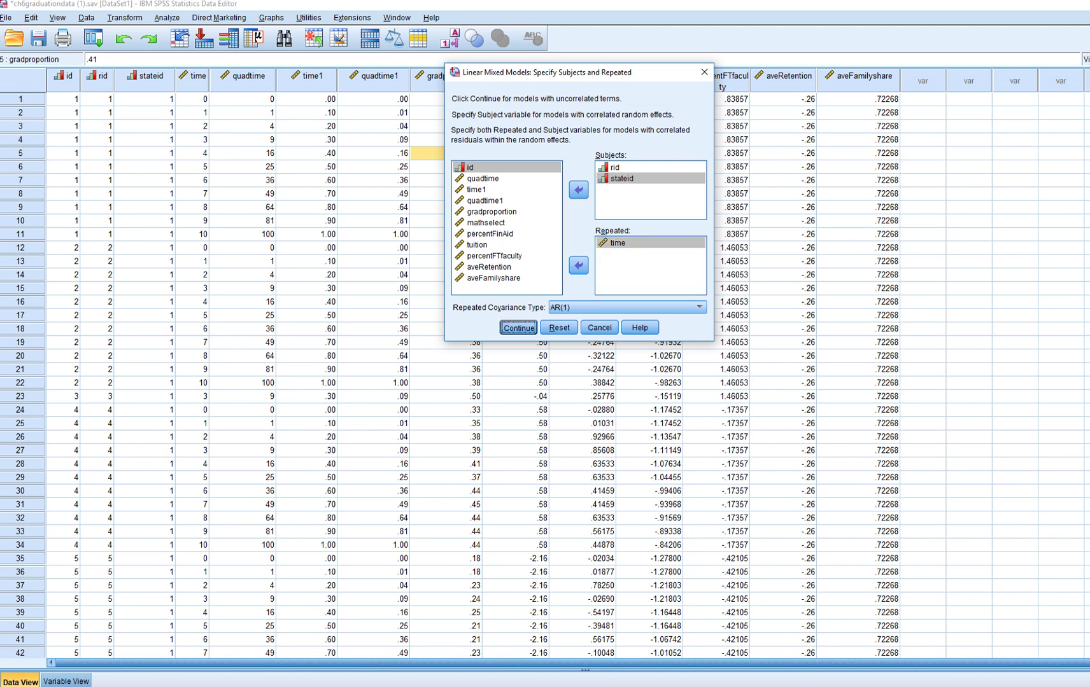
pyautogui.press('Return')
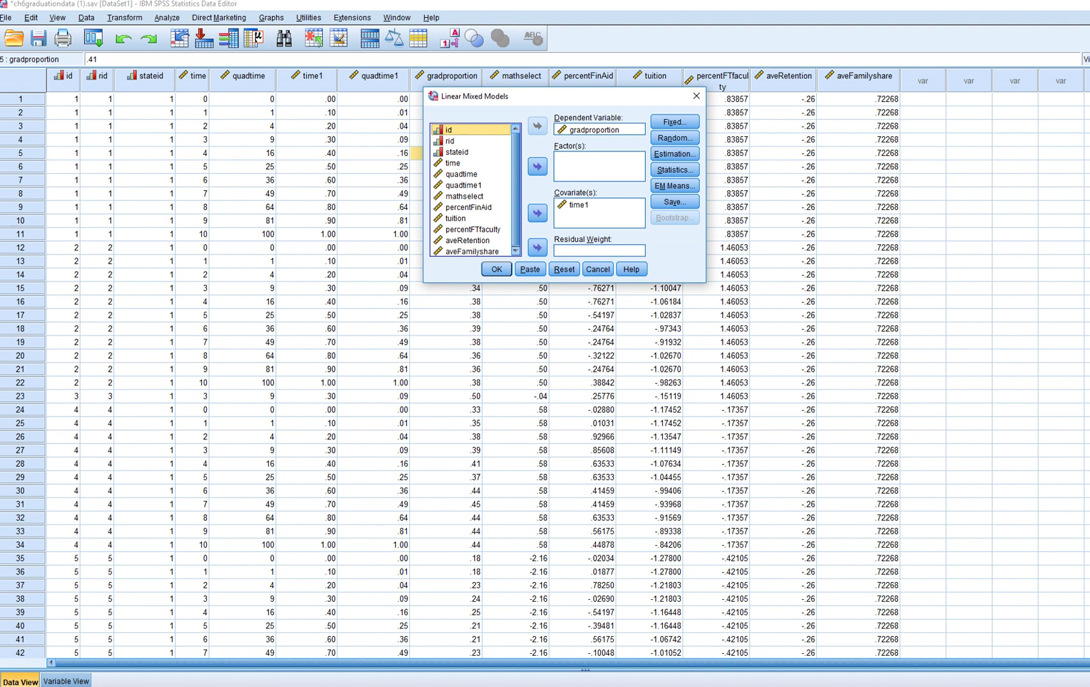
# Step: Check the model's dependent variable and covariate, and look at the time1 column in the data
pyautogui.click(599, 130)
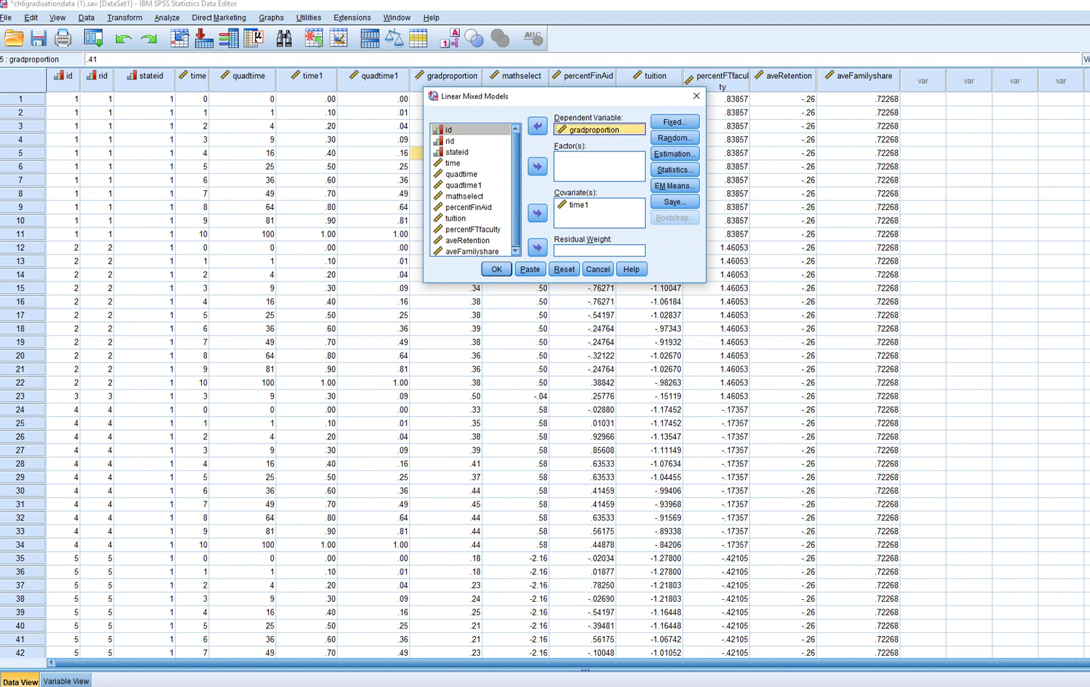
pyautogui.click(599, 205)
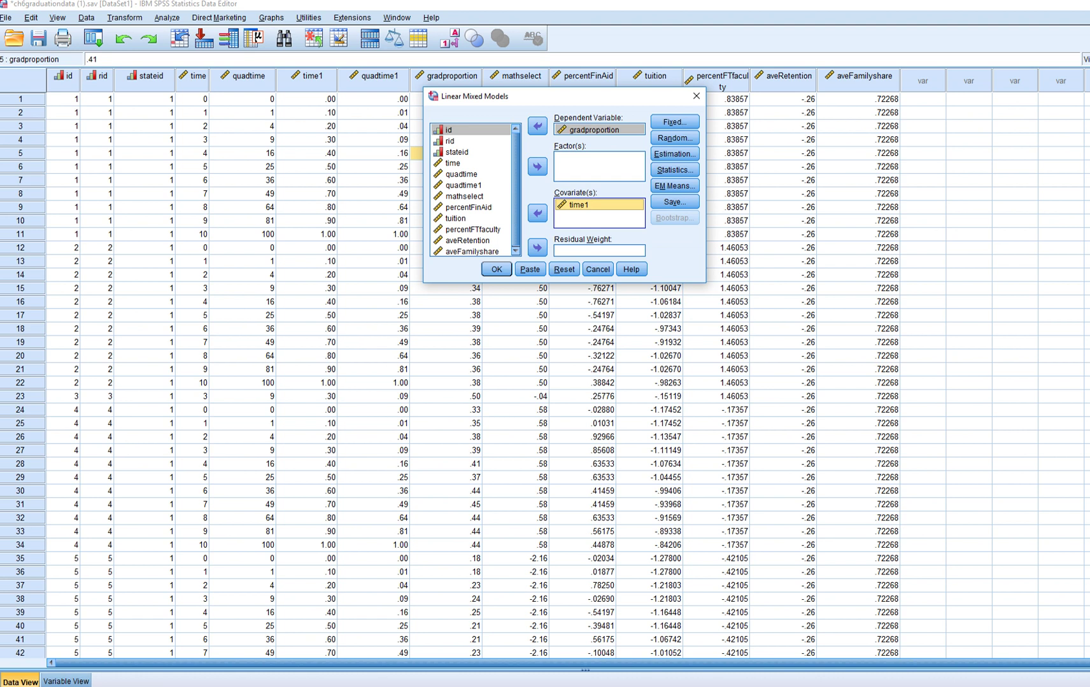
pyautogui.click(307, 76)
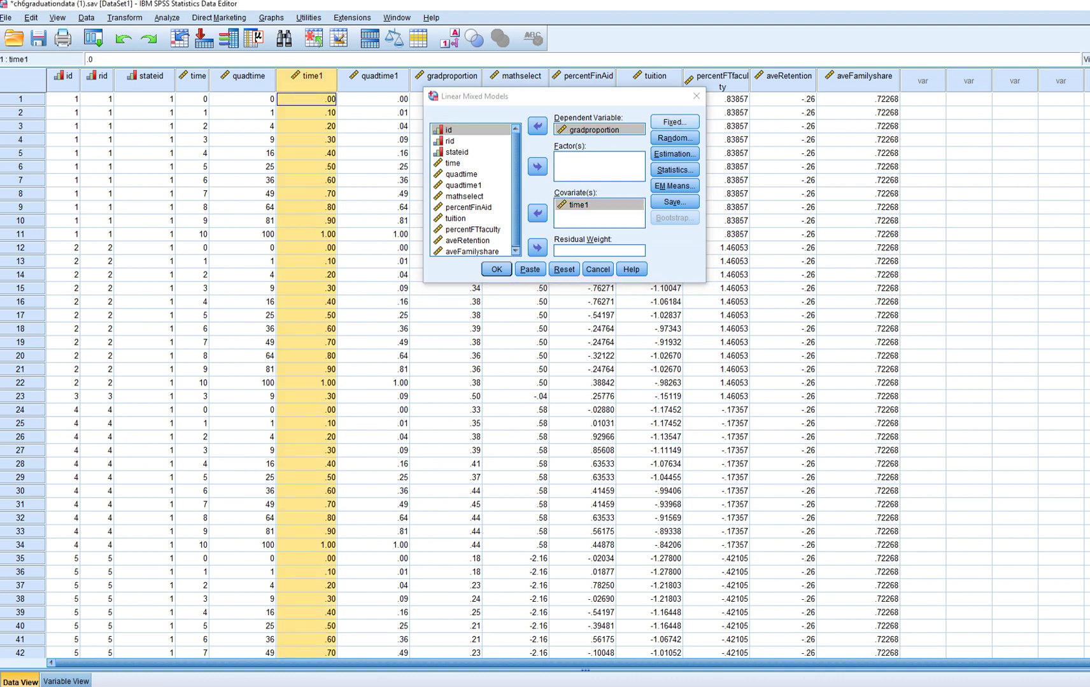
# Step: Check the terms included in the model's fixed effects
pyautogui.click(675, 122)
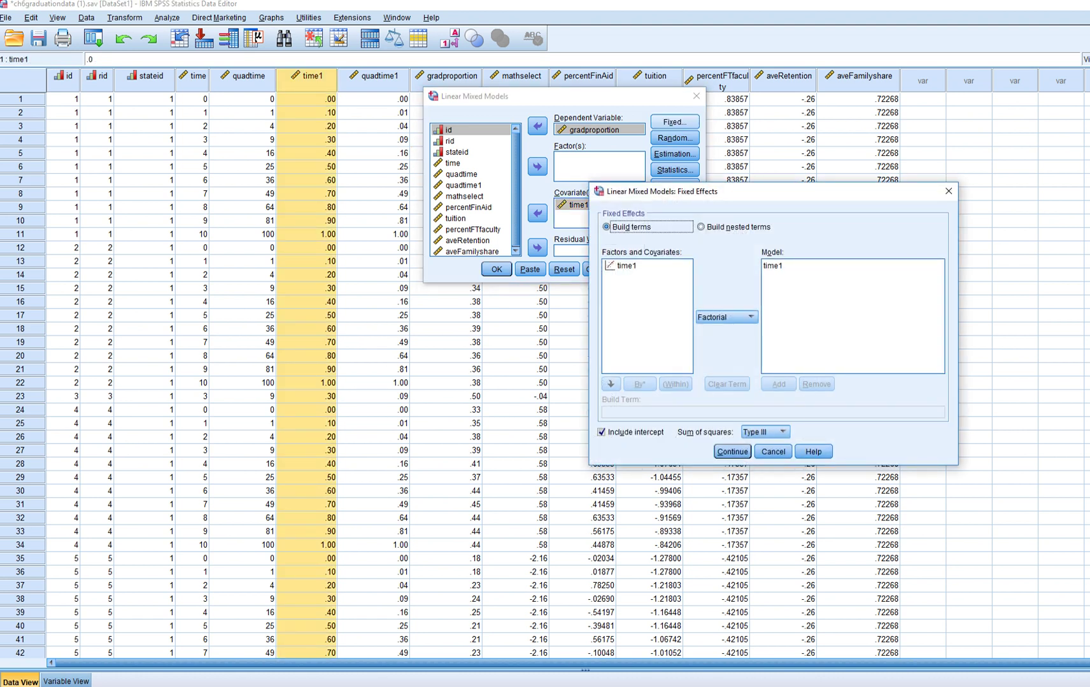
pyautogui.click(948, 191)
# Step: Set the covariance type of the first random effect, grouped by stateid with time1, to Diagonal
pyautogui.hotkey('alt', 'n')
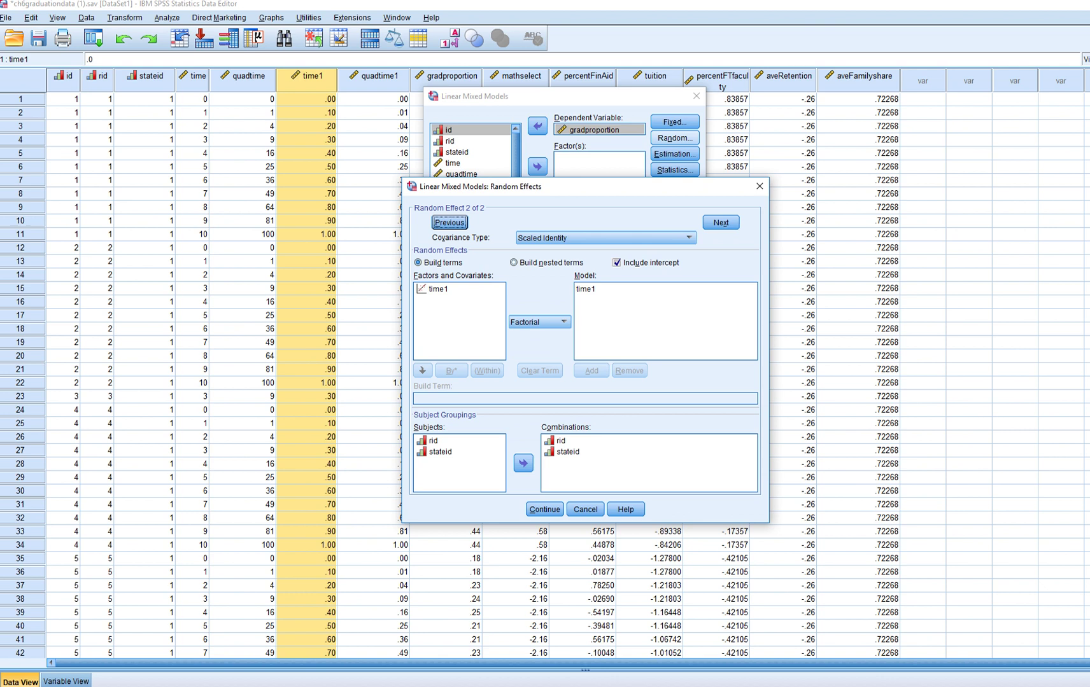
pyautogui.hotkey('alt', 'p')
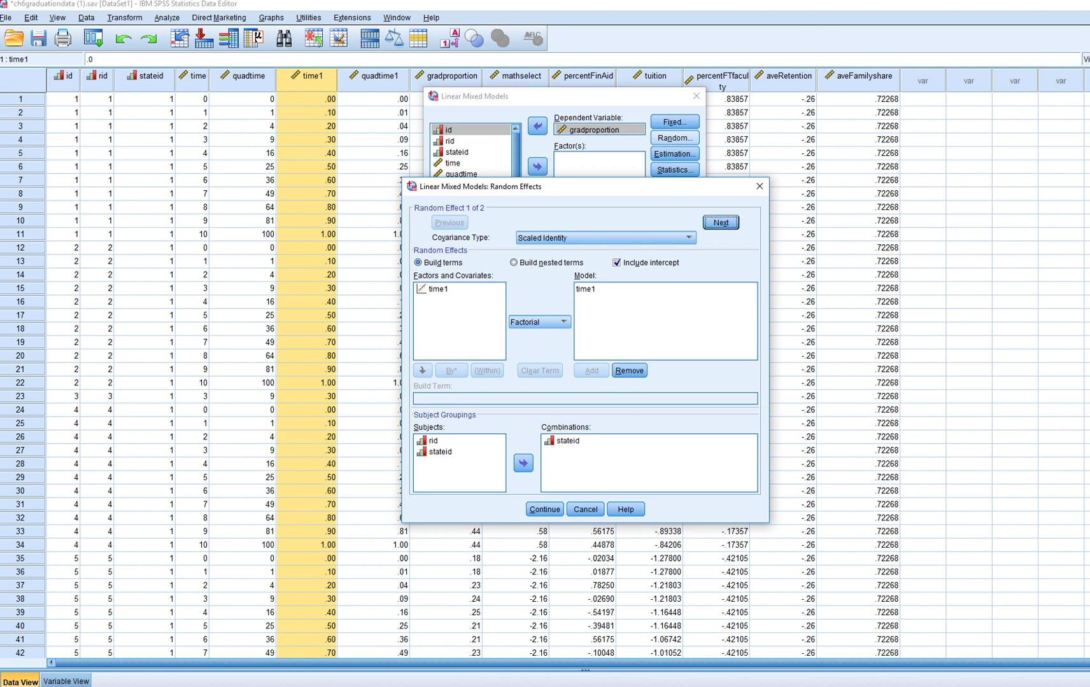
pyautogui.click(567, 441)
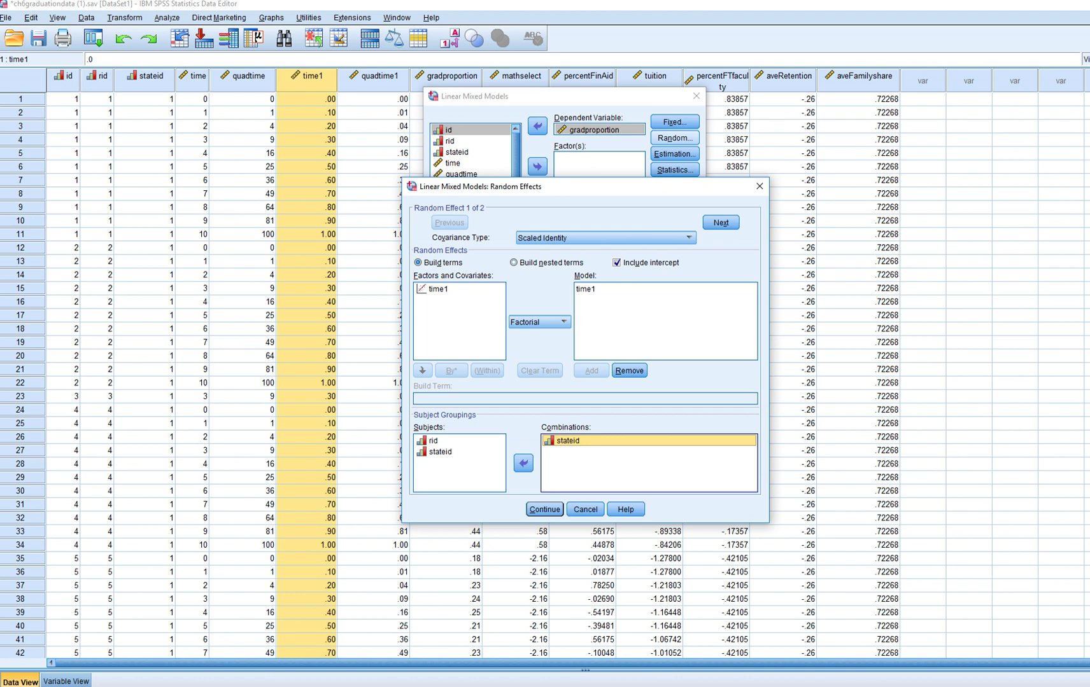
pyautogui.click(586, 289)
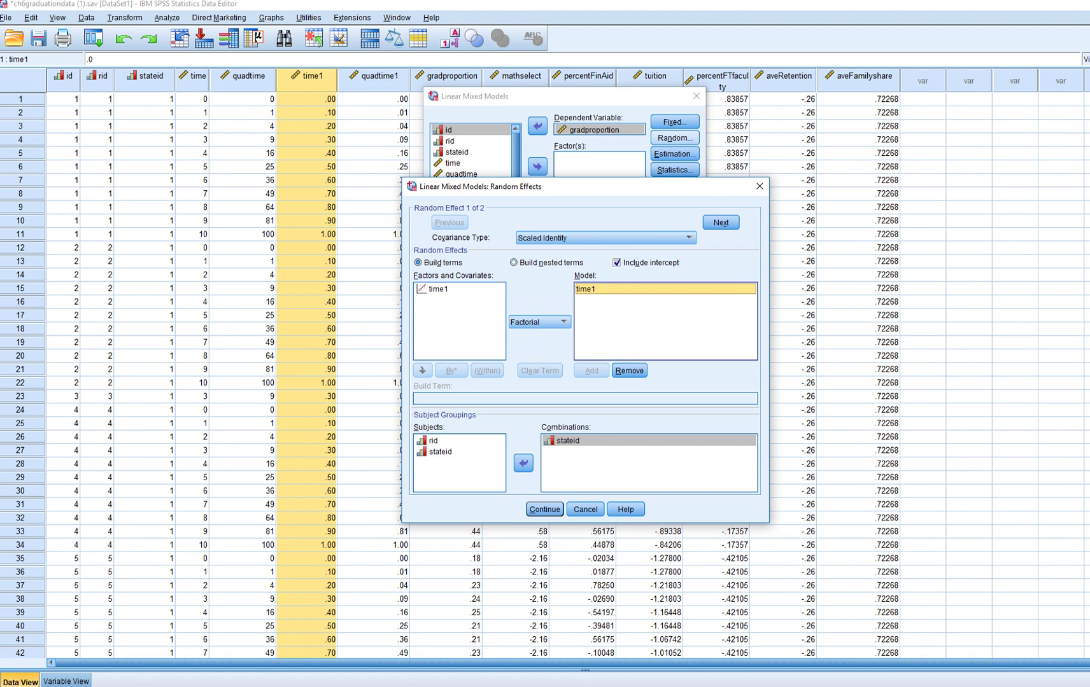
pyautogui.click(605, 239)
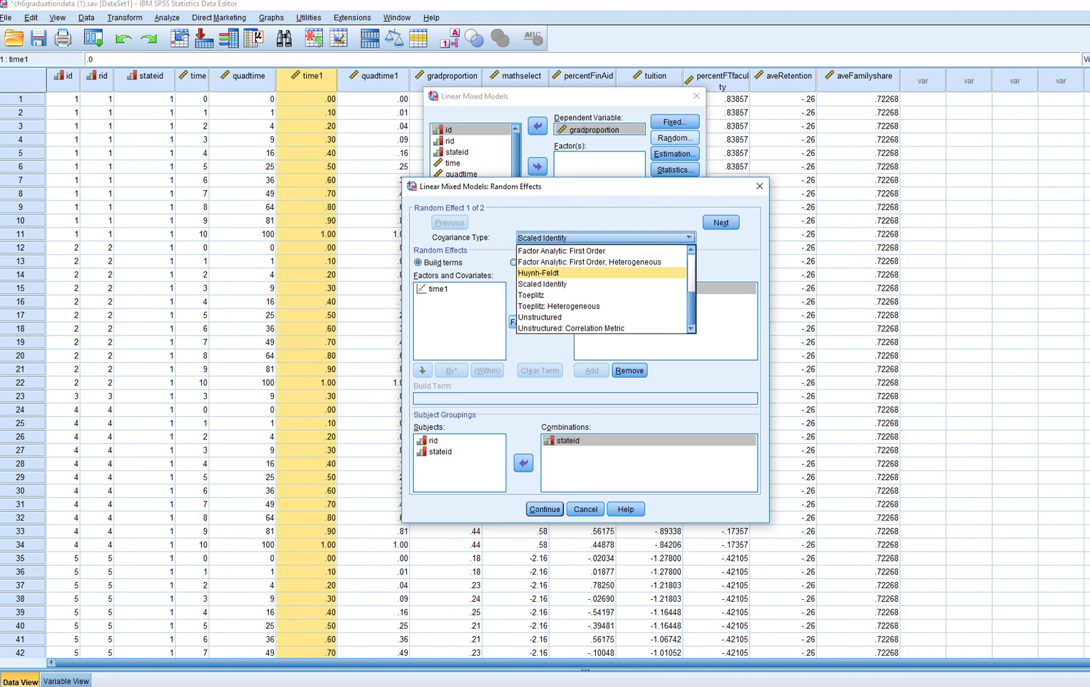
pyautogui.scroll(1, 601, 284)
pyautogui.press('Up')
pyautogui.press('Return')
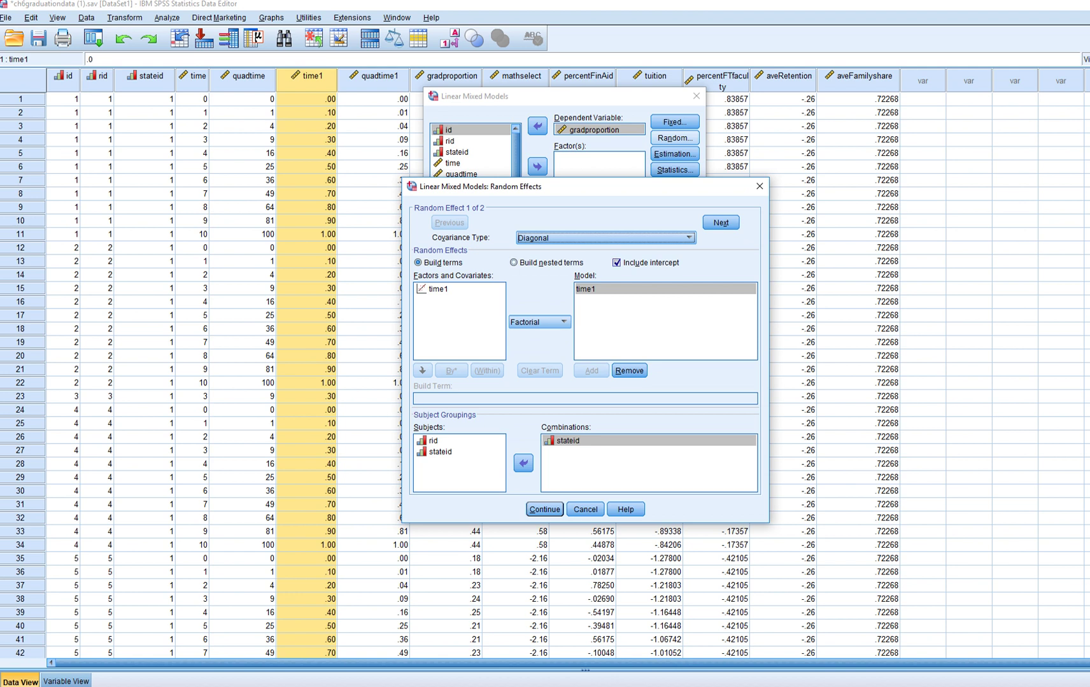
# Step: Set the second random effect, grouped by rid and stateid, to Diagonal covariance, keeping its intercept and time1, and apply the random effects
pyautogui.click(720, 222)
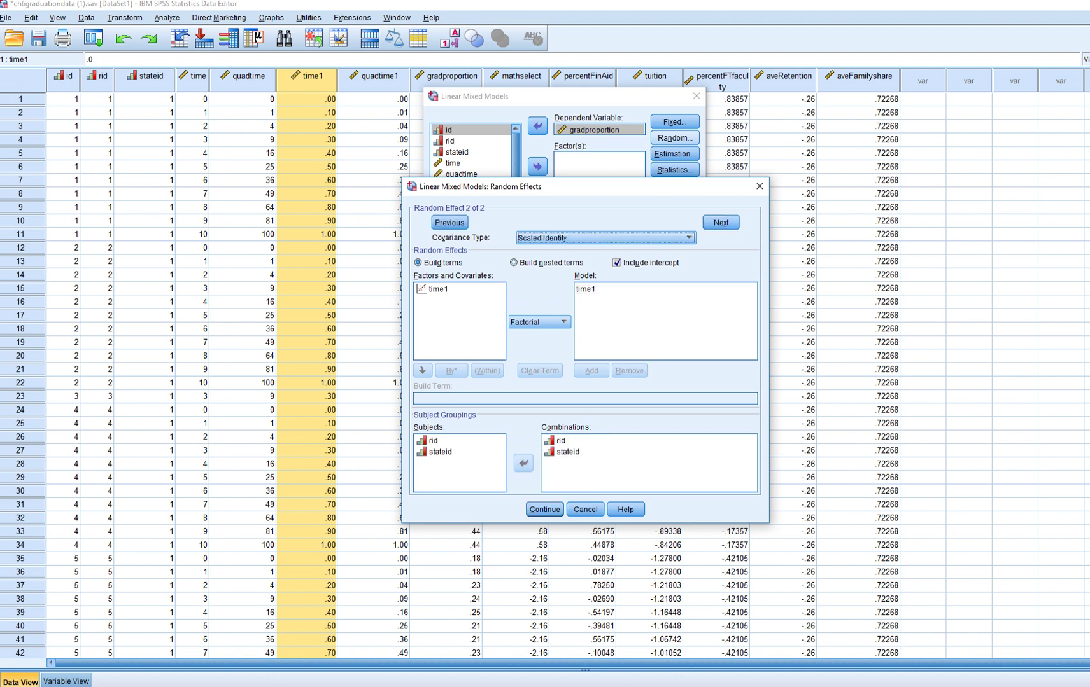
pyautogui.click(561, 441)
pyautogui.click(568, 451)
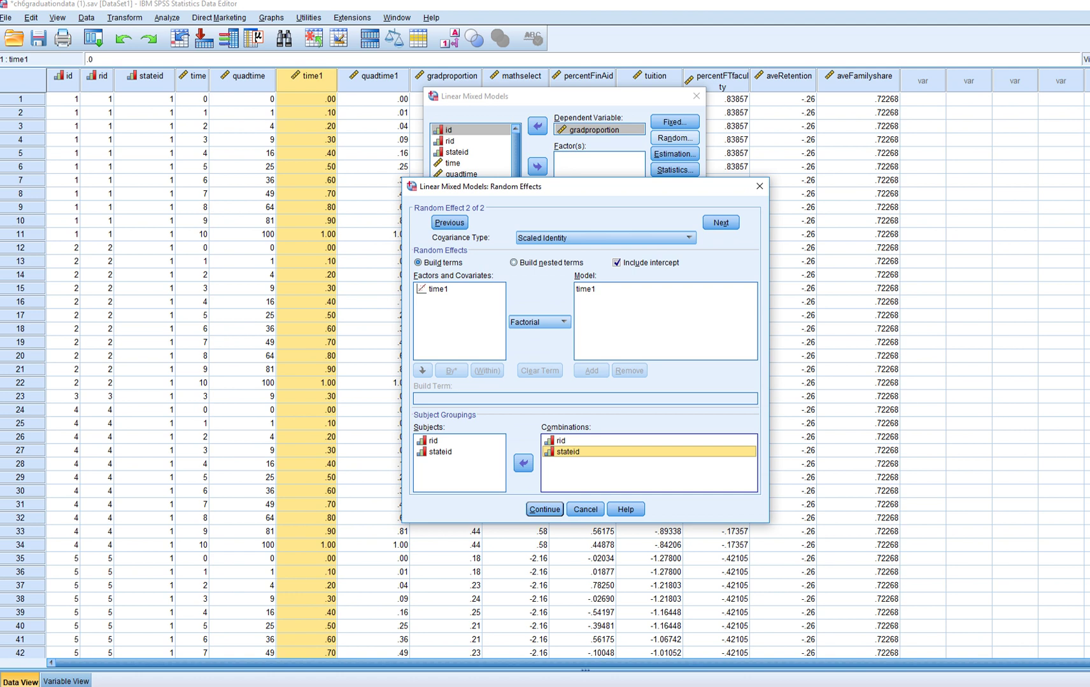
pyautogui.click(616, 263)
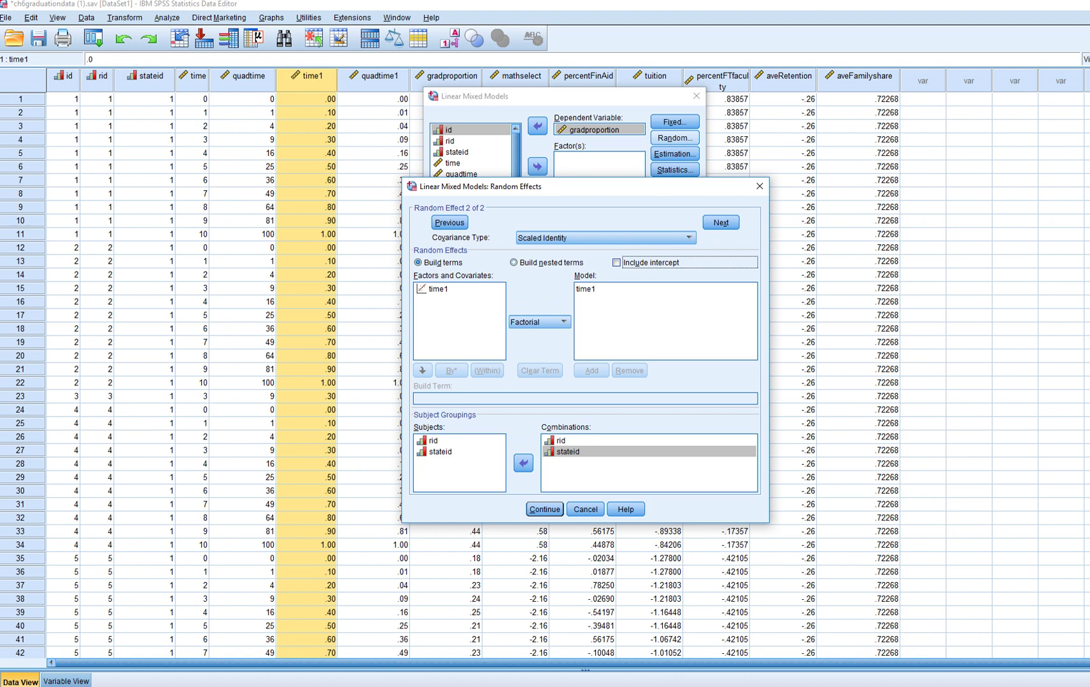
pyautogui.click(617, 263)
pyautogui.click(585, 289)
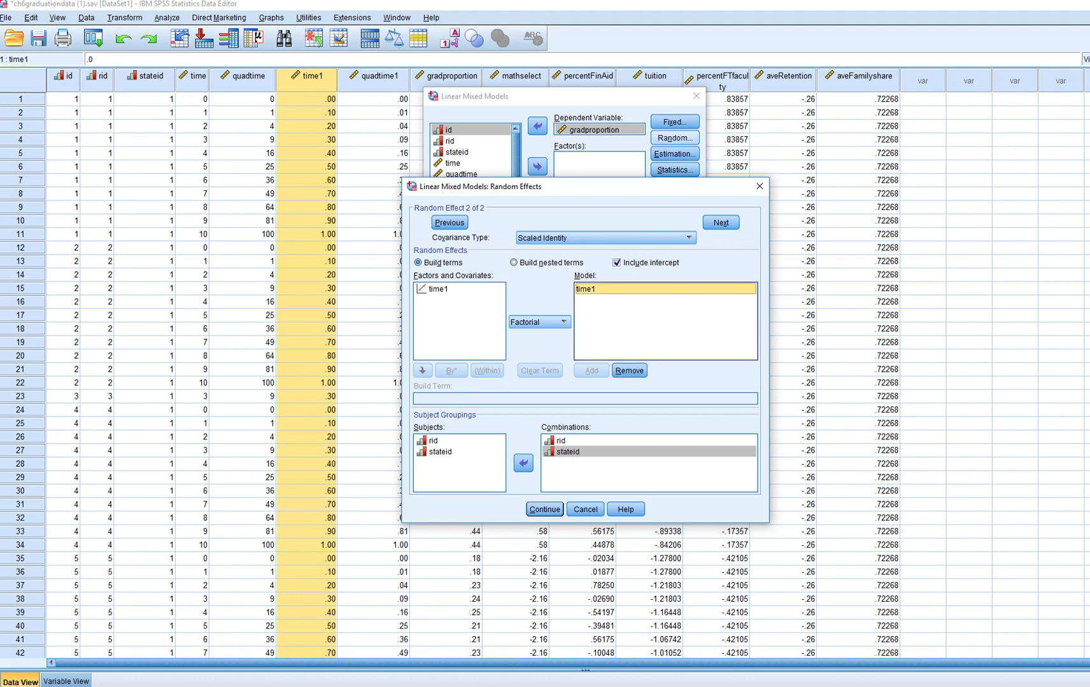
pyautogui.click(689, 238)
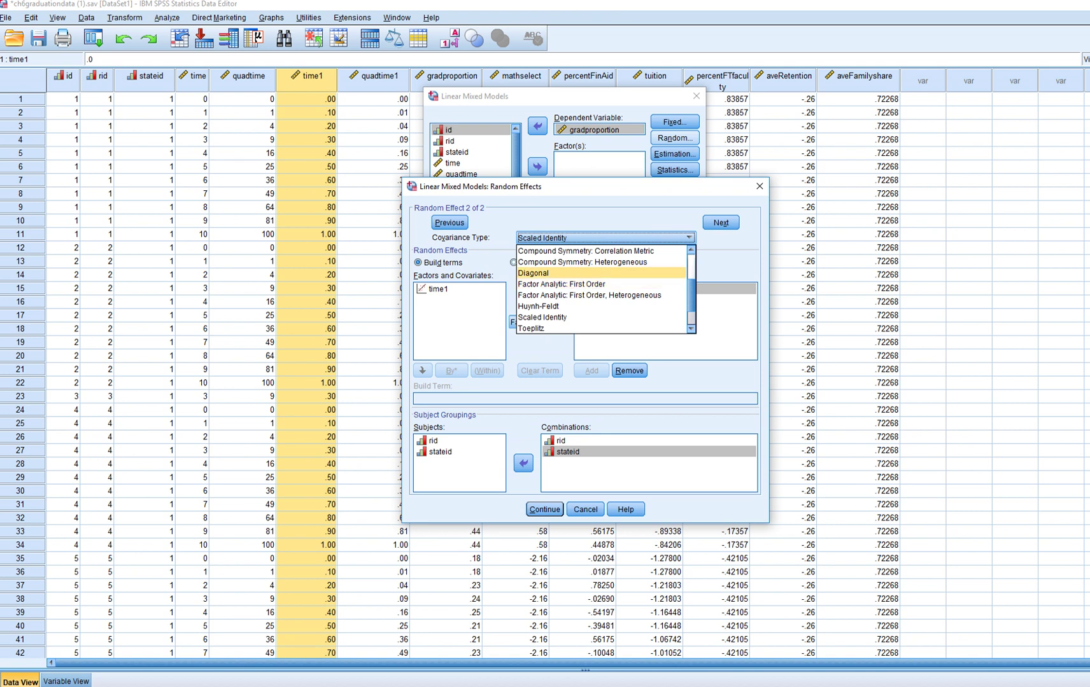
pyautogui.click(600, 272)
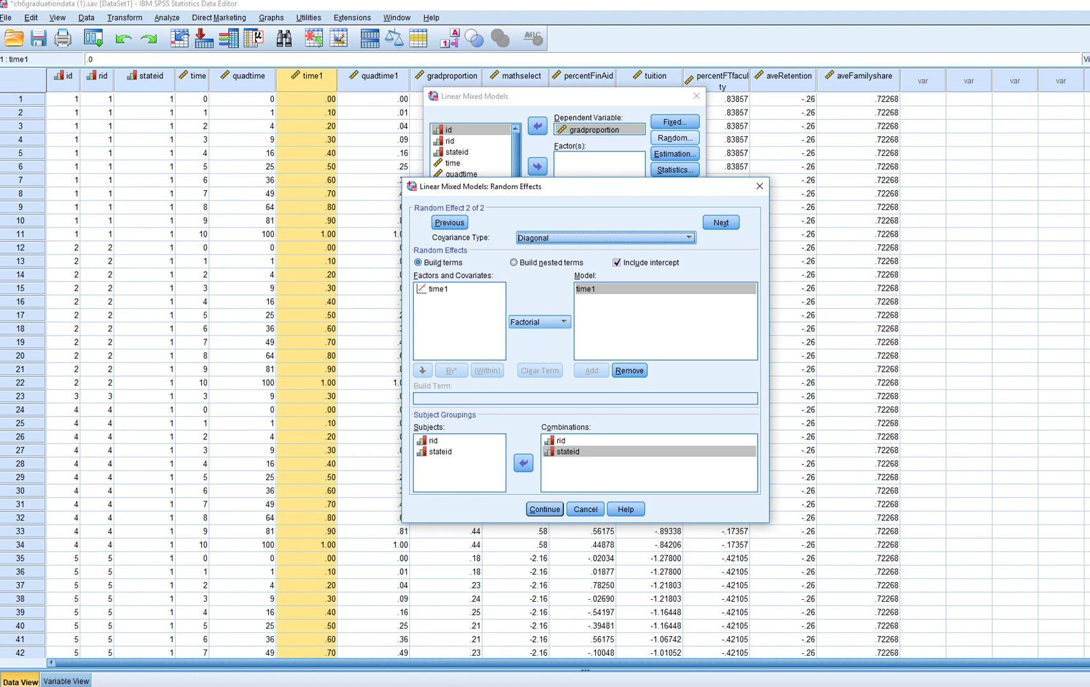
pyautogui.click(450, 222)
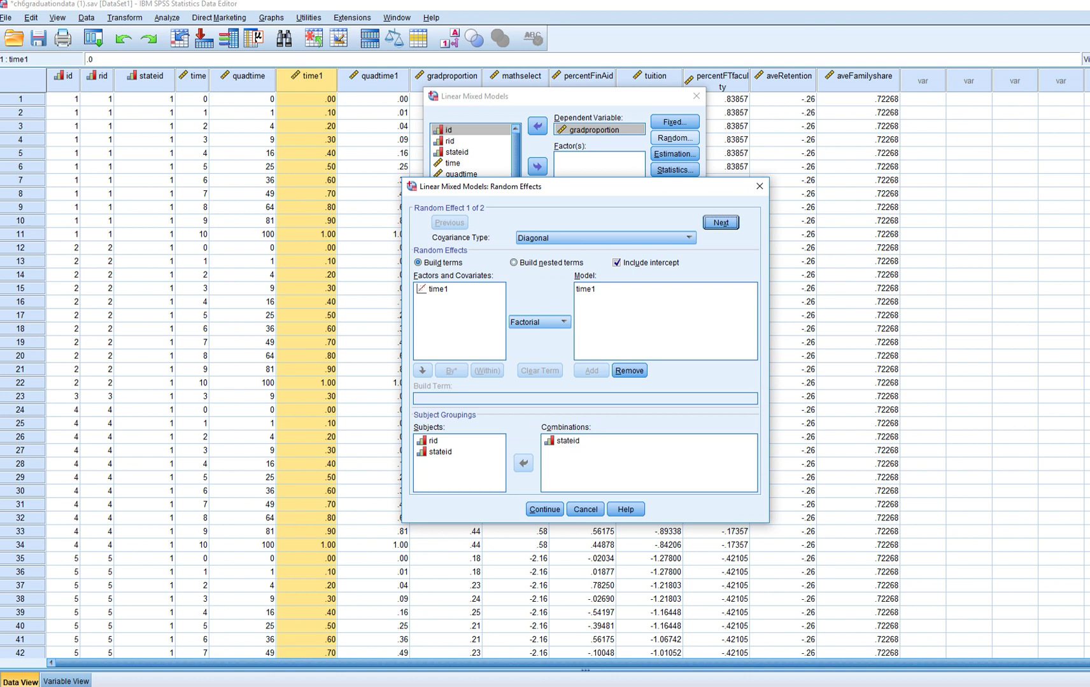
pyautogui.hotkey('alt', 'c')
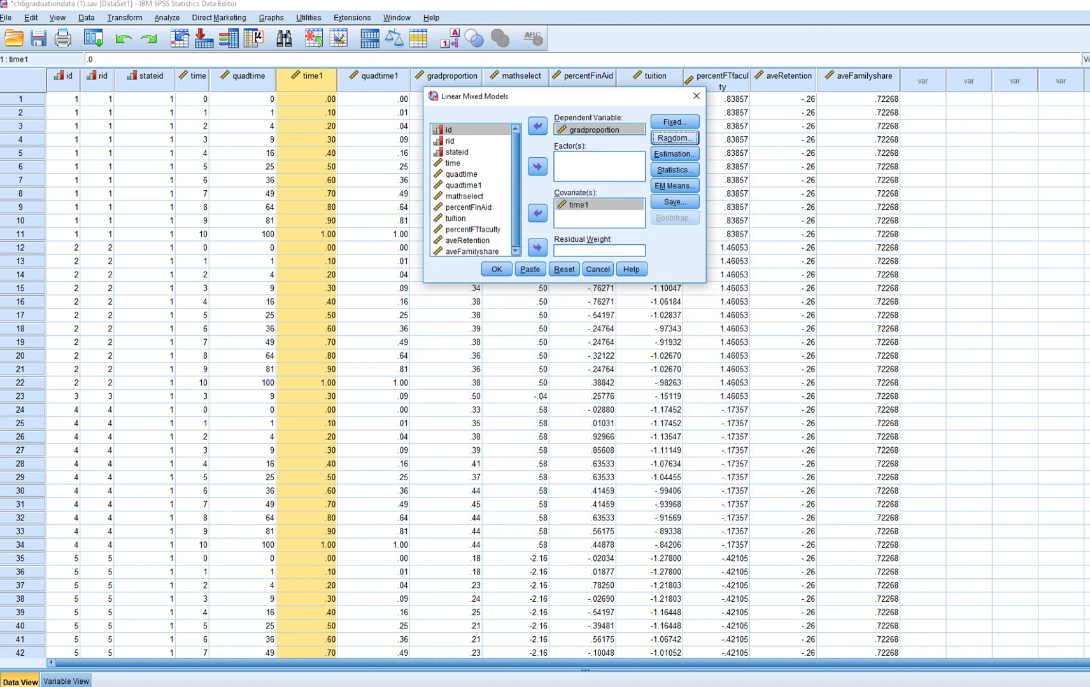
# Step: Review the mixed model's estimation method and the statistics requested for the output
pyautogui.hotkey('alt', 'e')
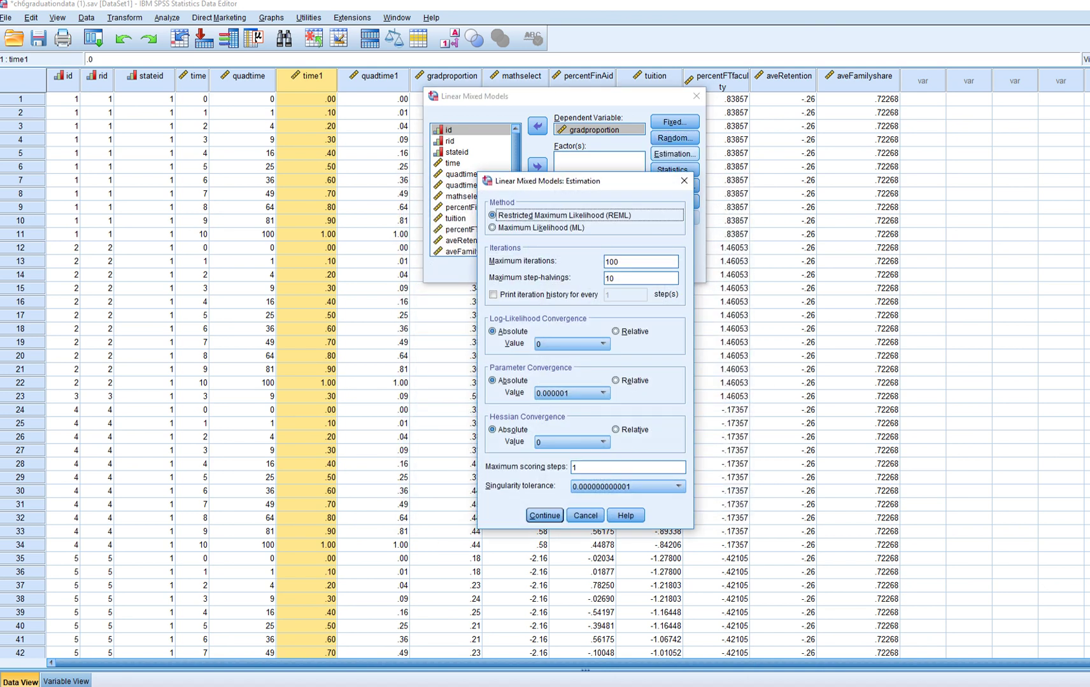
pyautogui.hotkey('alt', 'c')
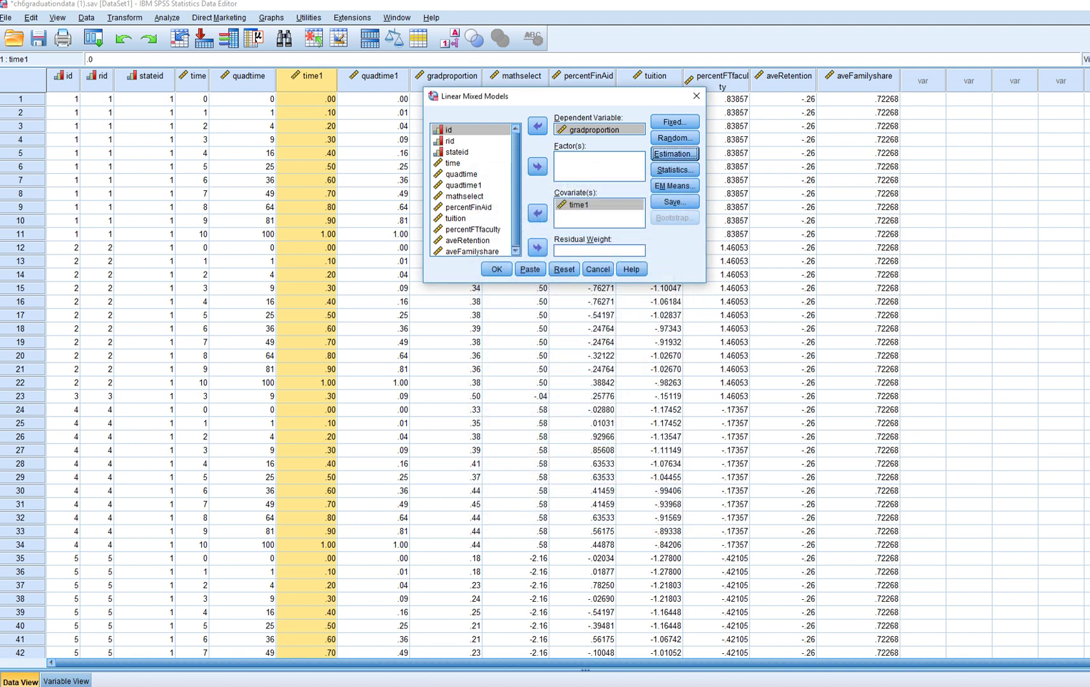
pyautogui.hotkey('alt', 's')
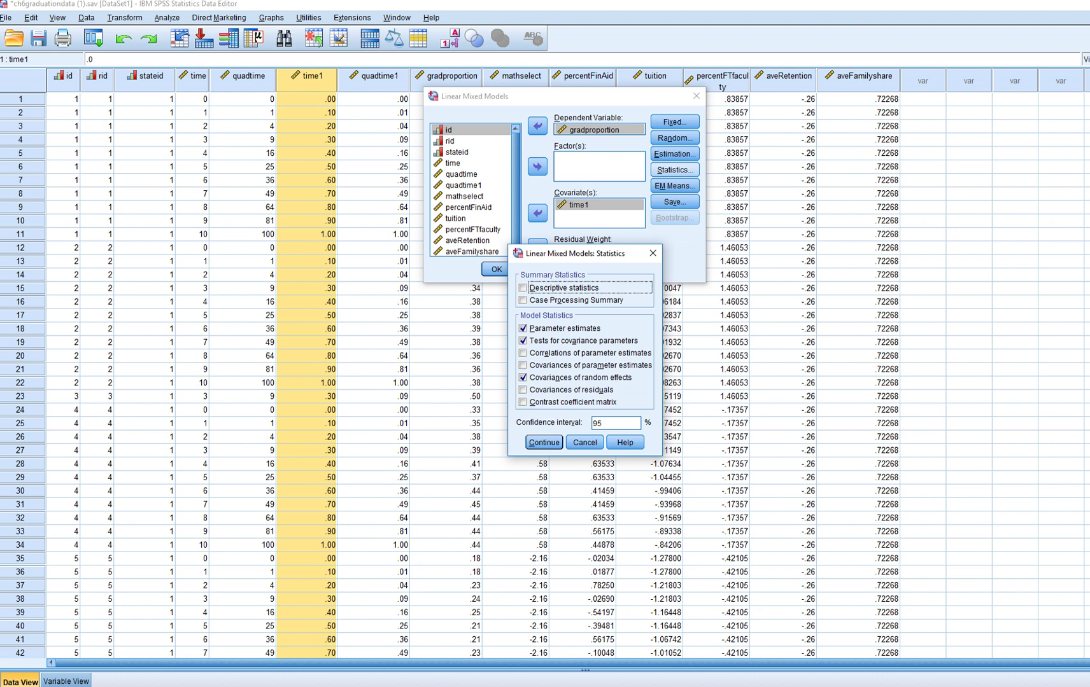
pyautogui.press('Return')
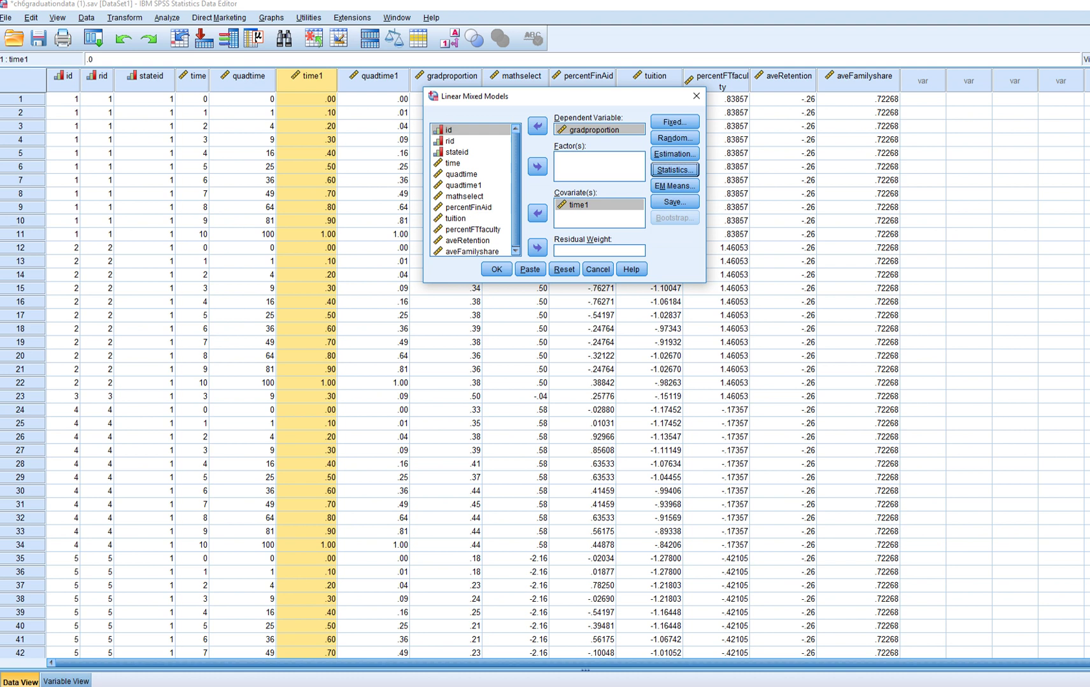
# Step: Add tuition and percentFinAid to the mixed model's covariates
pyautogui.click(456, 218)
pyautogui.click(538, 214)
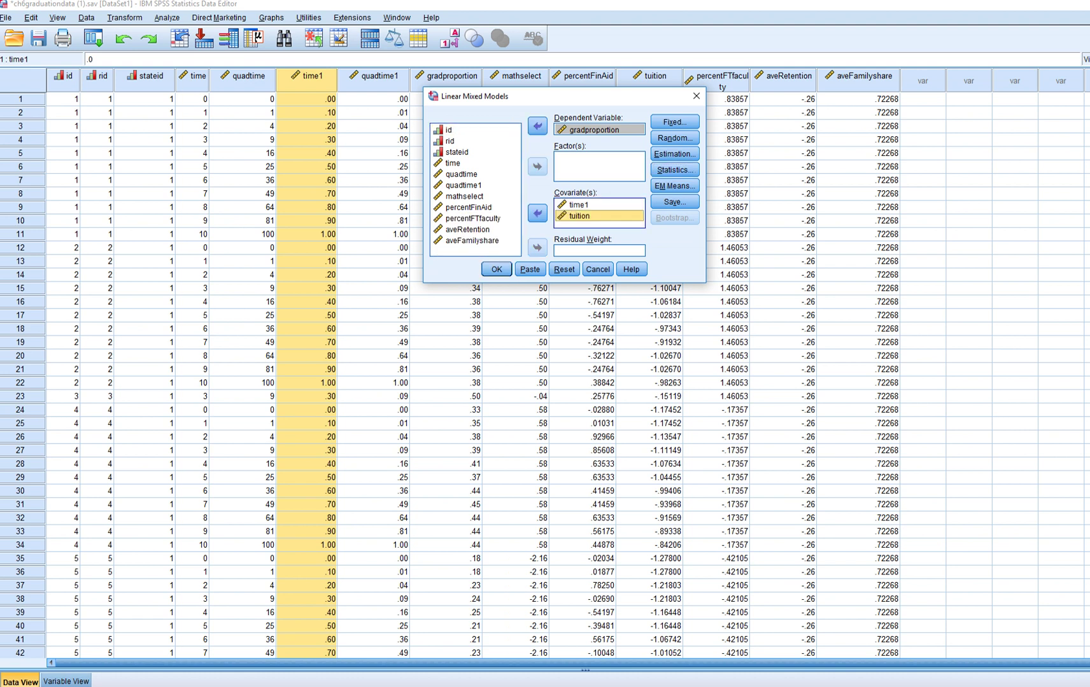
pyautogui.click(583, 77)
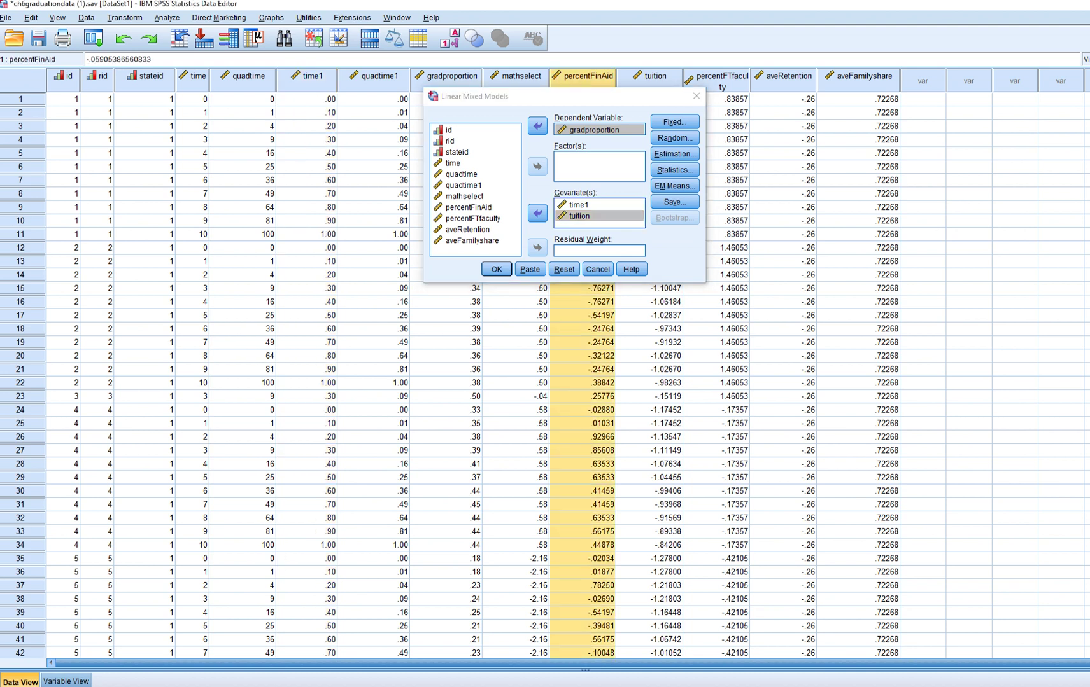
pyautogui.click(469, 207)
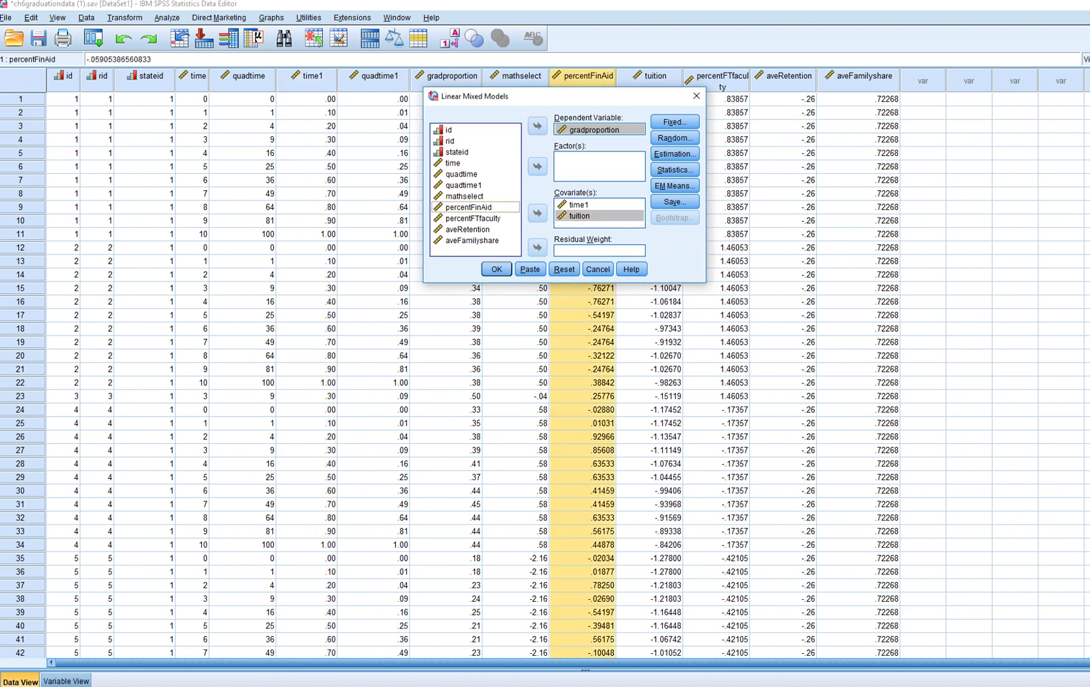
pyautogui.click(537, 213)
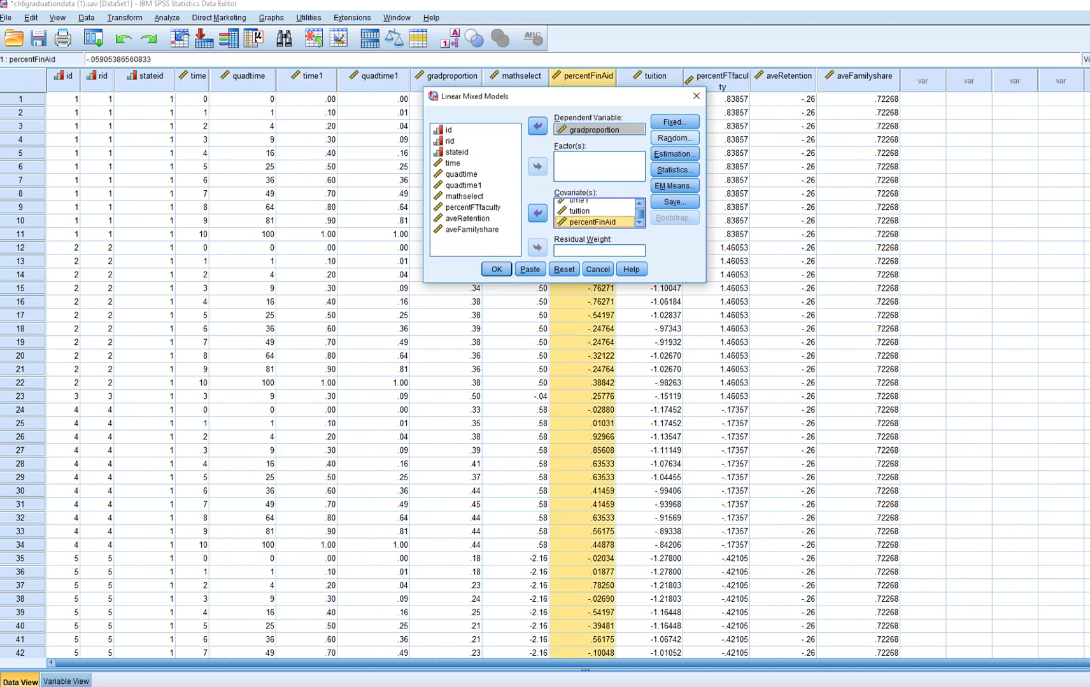
# Step: Add tuition and percentFinAid to the fixed effects alongside time1, and run the mixed model
pyautogui.click(675, 122)
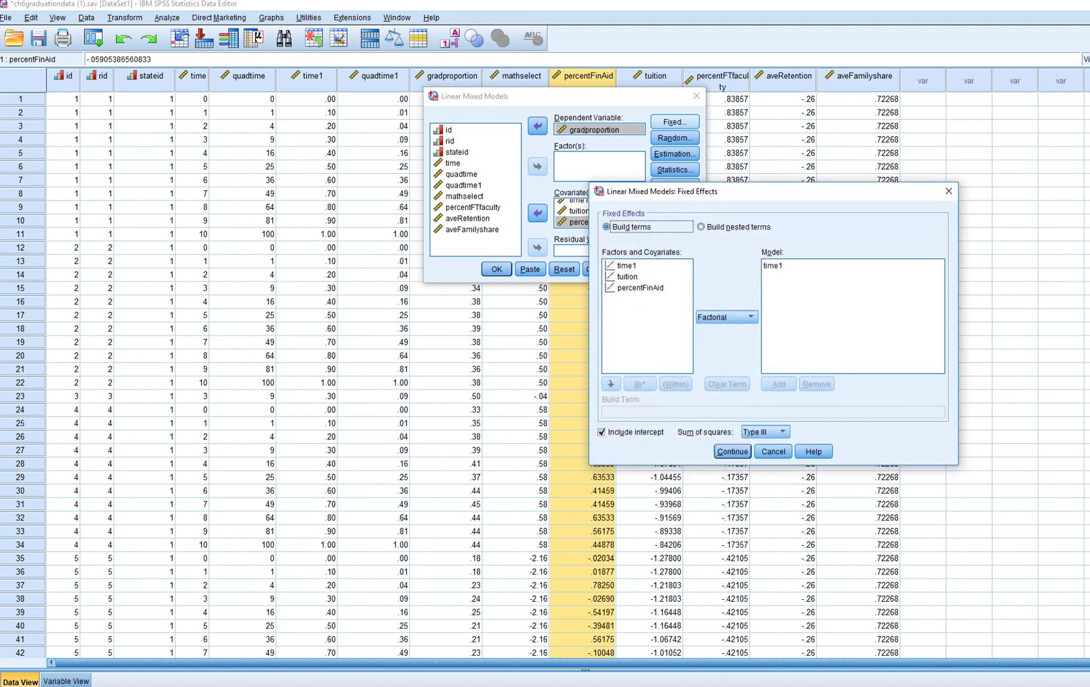
pyautogui.click(627, 276)
pyautogui.click(778, 384)
pyautogui.click(640, 288)
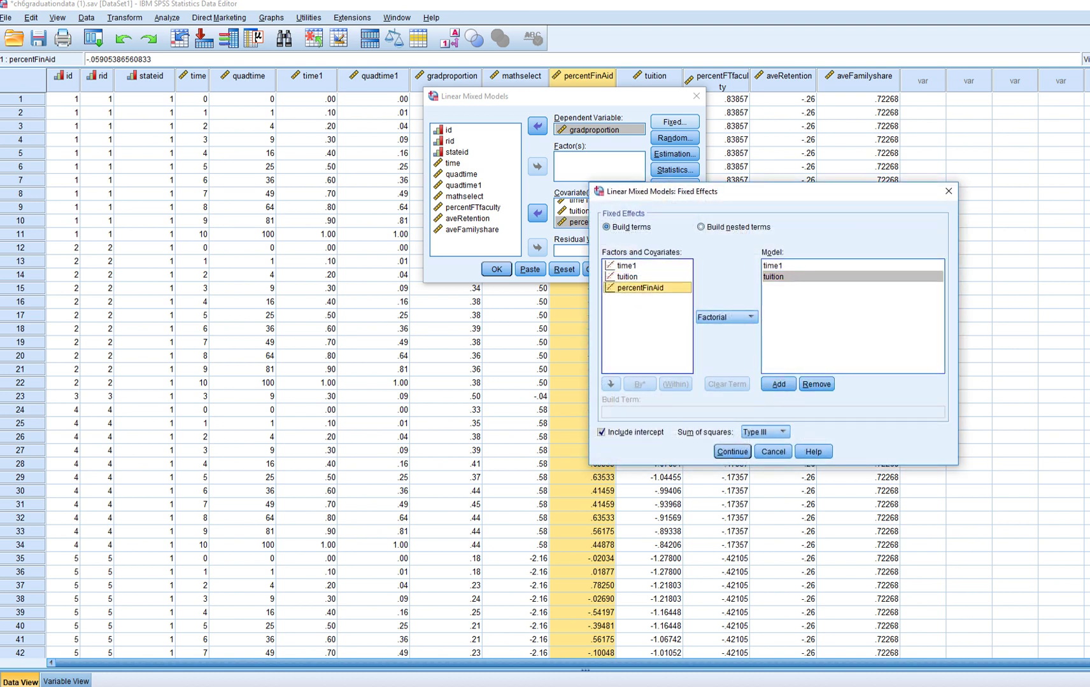
pyautogui.click(778, 384)
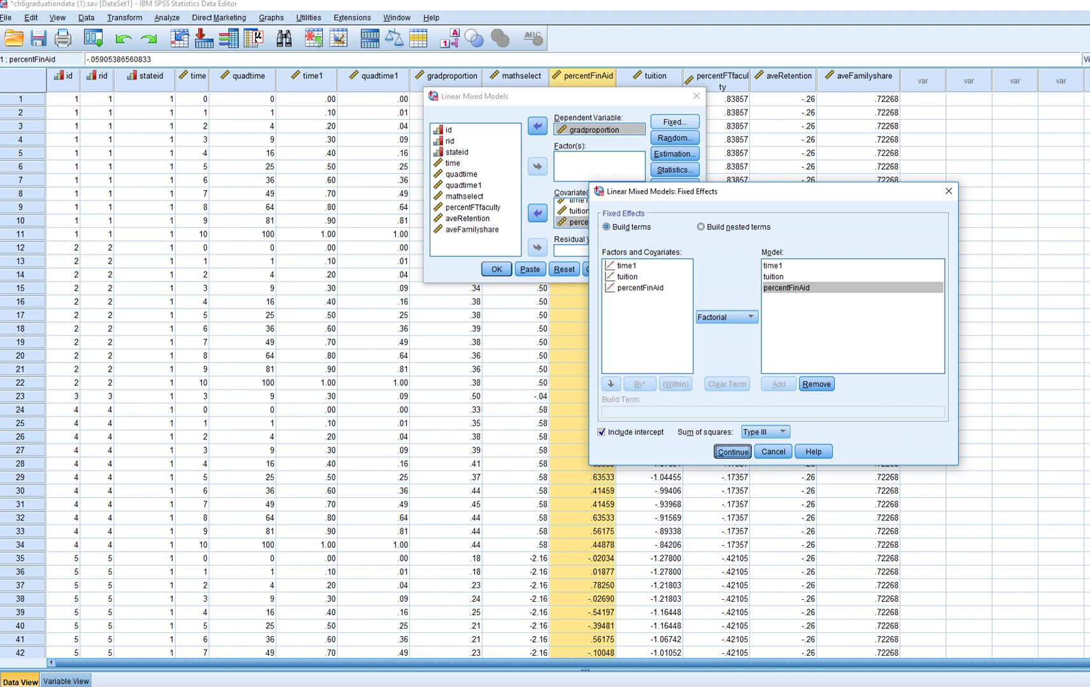
pyautogui.click(732, 451)
pyautogui.click(497, 269)
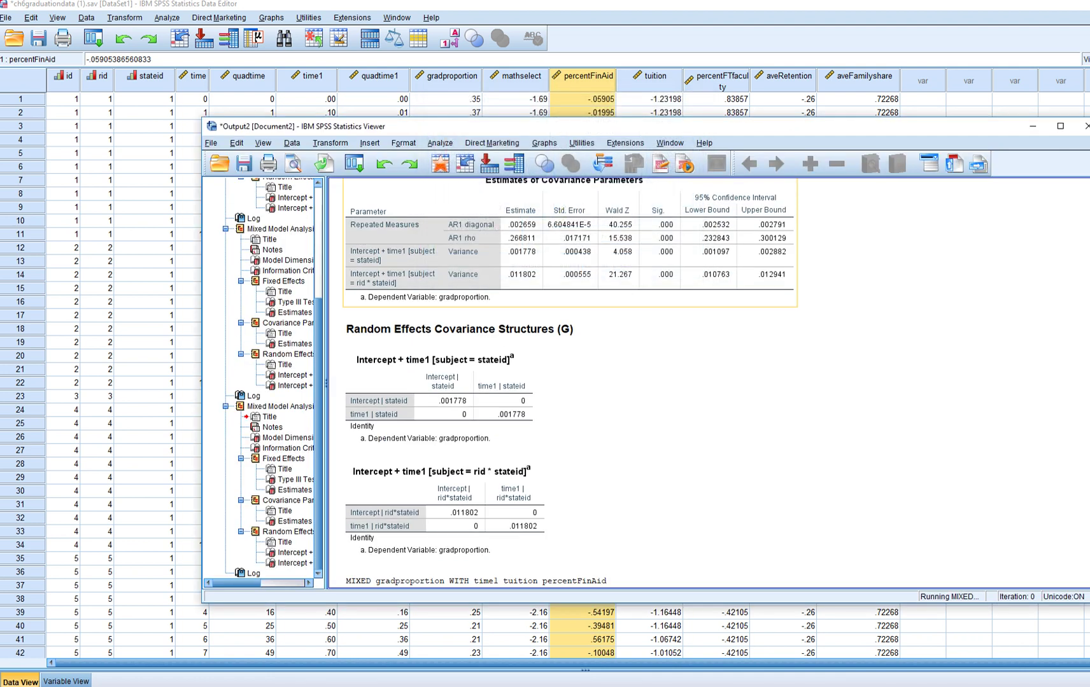
# Step: Move and enlarge the output window, and review the model dimension, information criteria and fixed effects tables
pyautogui.moveTo(974, 126); pyautogui.dragTo(924, 18)
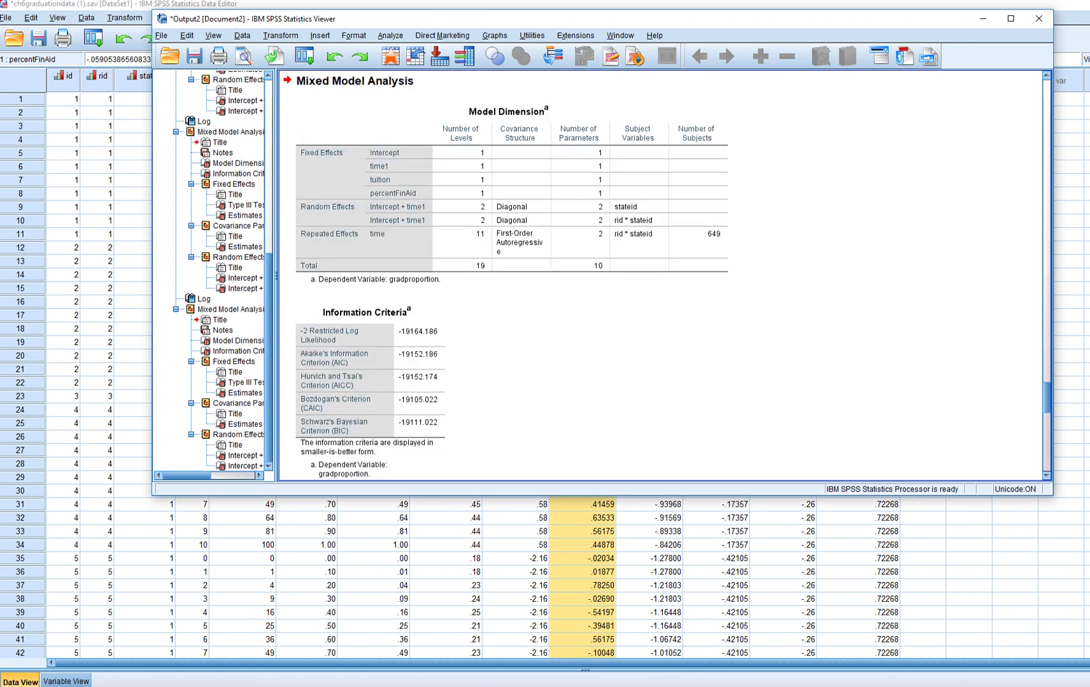
pyautogui.moveTo(605, 496); pyautogui.dragTo(605, 593)
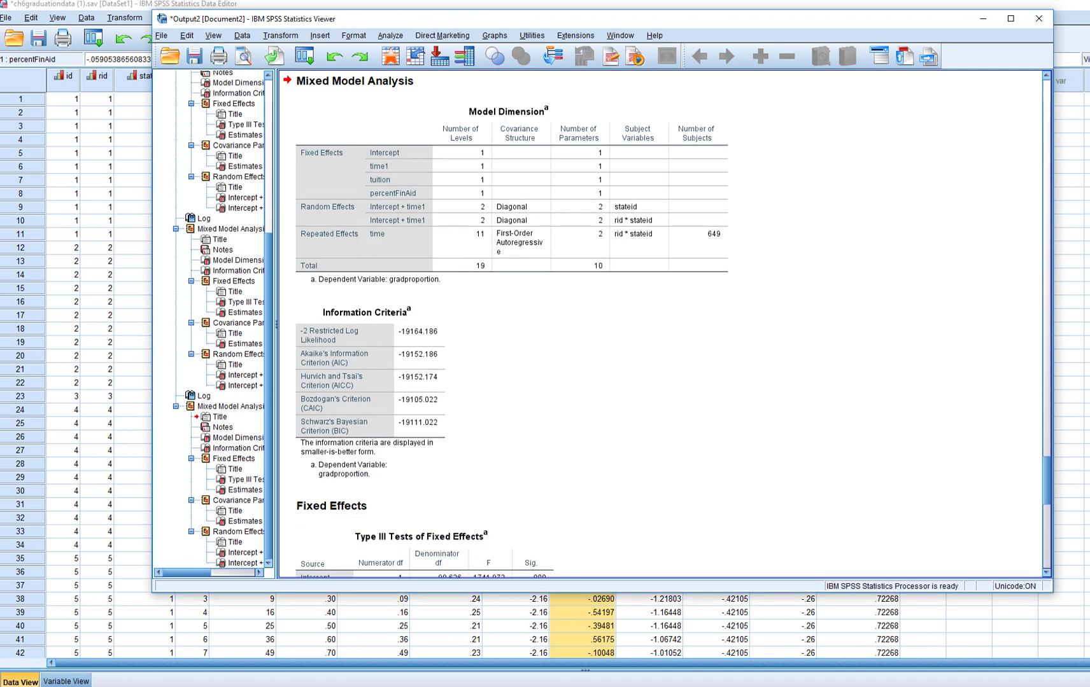
pyautogui.scroll(-5, 662, 324)
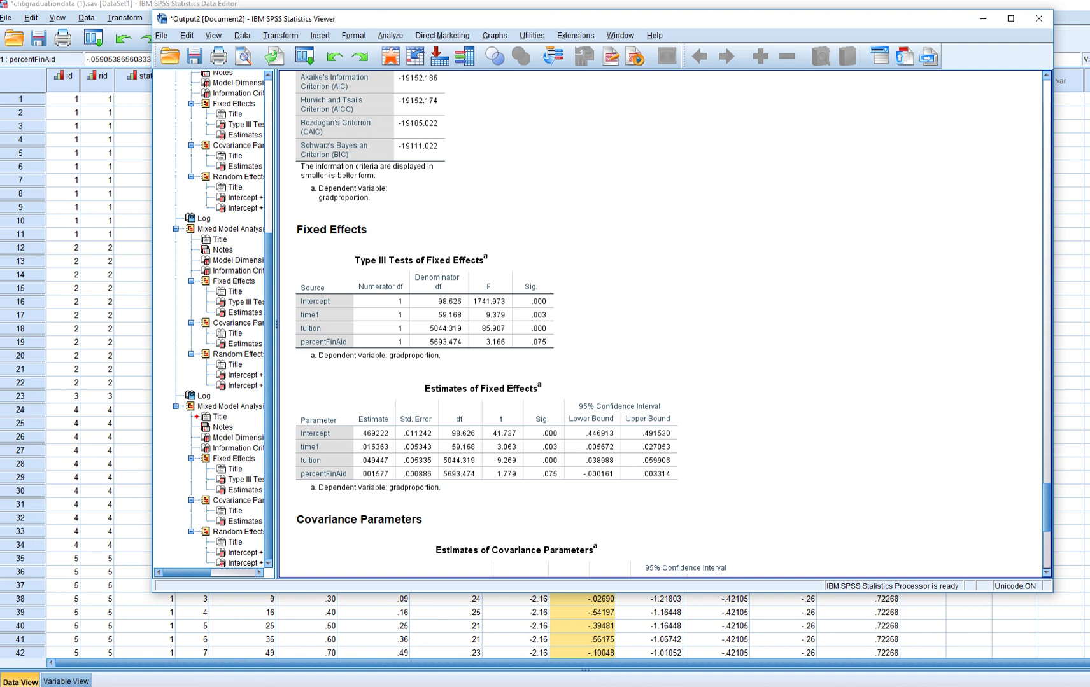
pyautogui.scroll(-5, 662, 324)
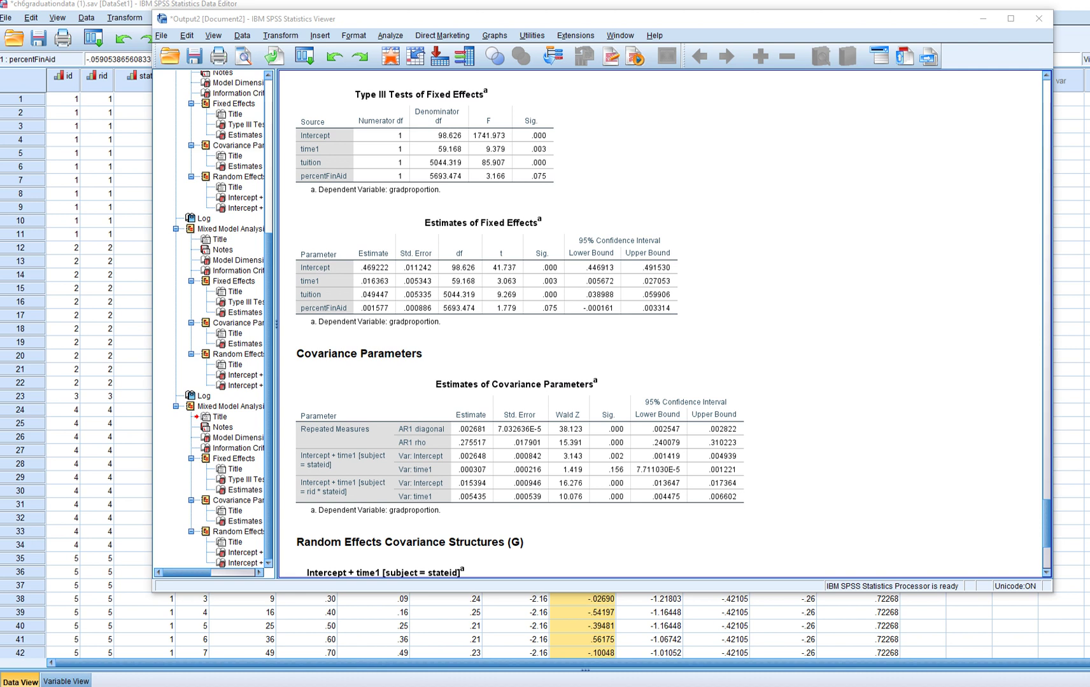
# Step: Examine the fixed effect estimates of time1, tuition and percentFinAid, the AR1 rho, and the random variances for stateid and rid * stateid
pyautogui.moveTo(361, 287); pyautogui.dragTo(376, 286)
pyautogui.moveTo(359, 301); pyautogui.dragTo(372, 298)
pyautogui.moveTo(359, 316); pyautogui.dragTo(379, 316)
pyautogui.moveTo(462, 448); pyautogui.dragTo(472, 448)
pyautogui.moveTo(356, 450); pyautogui.dragTo(383, 459)
pyautogui.moveTo(367, 485); pyautogui.dragTo(384, 483)
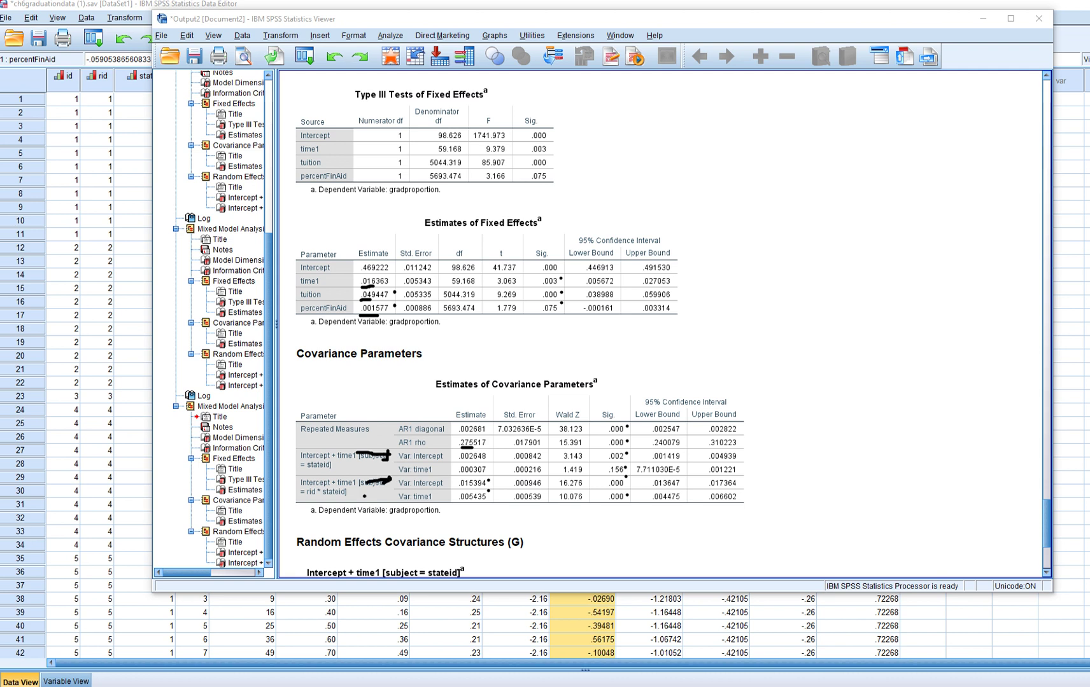
pyautogui.moveTo(364, 495); pyautogui.dragTo(389, 492)
pyautogui.press('Escape')
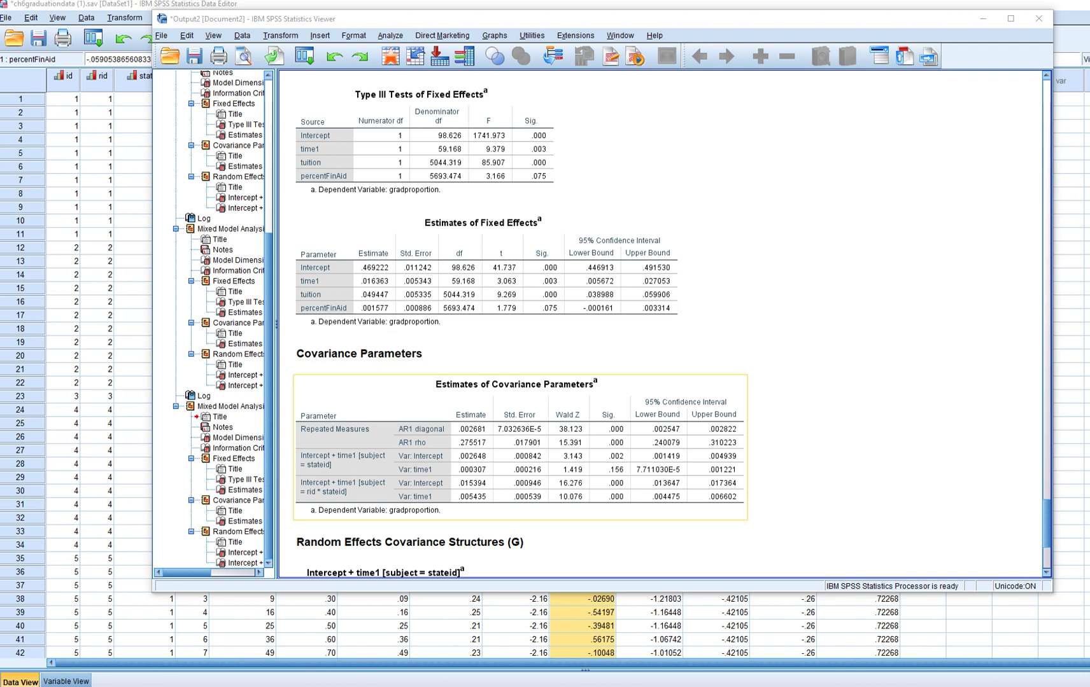